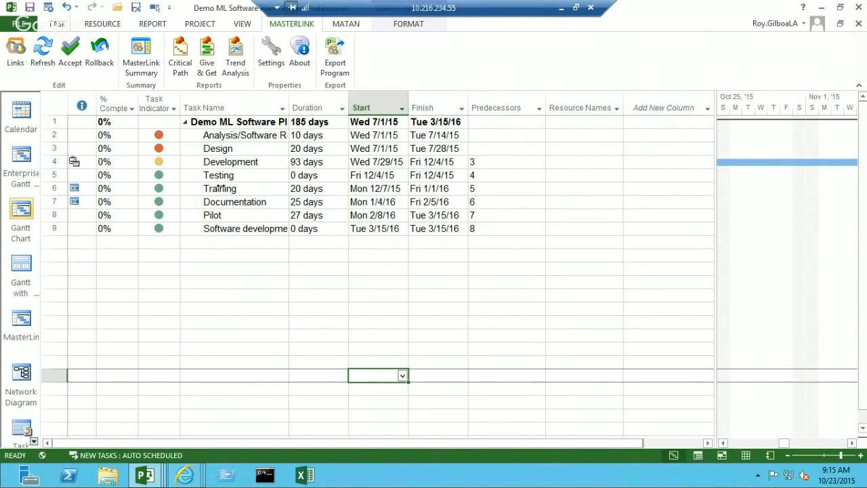
# - Show the MasterLink view and start a new WorkPackage agreement for the Development task, checking its link type and server instance options
pyautogui.click(21, 330)
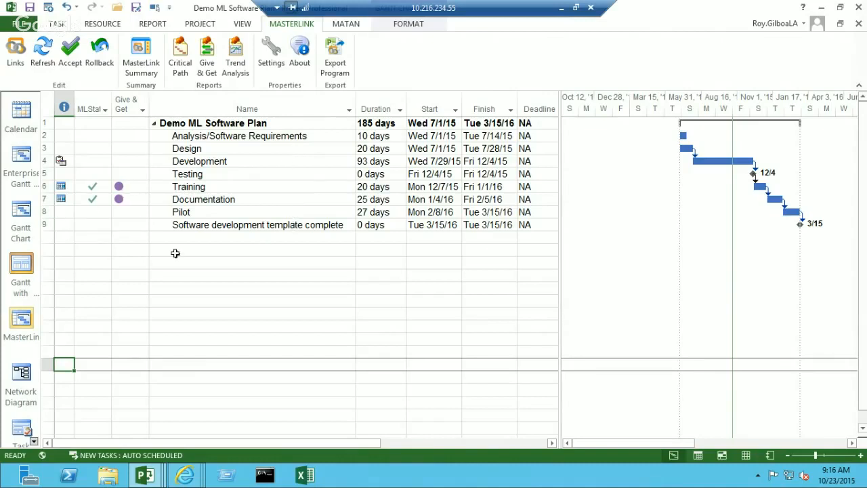
pyautogui.click(227, 163)
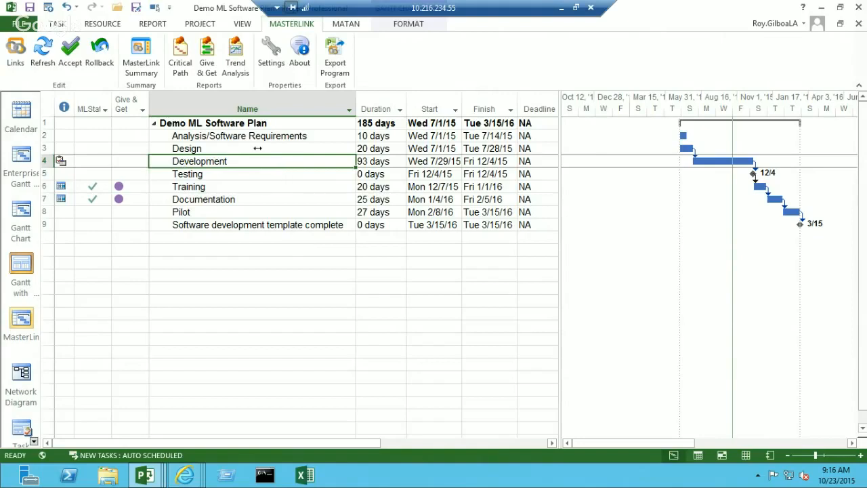
pyautogui.click(15, 53)
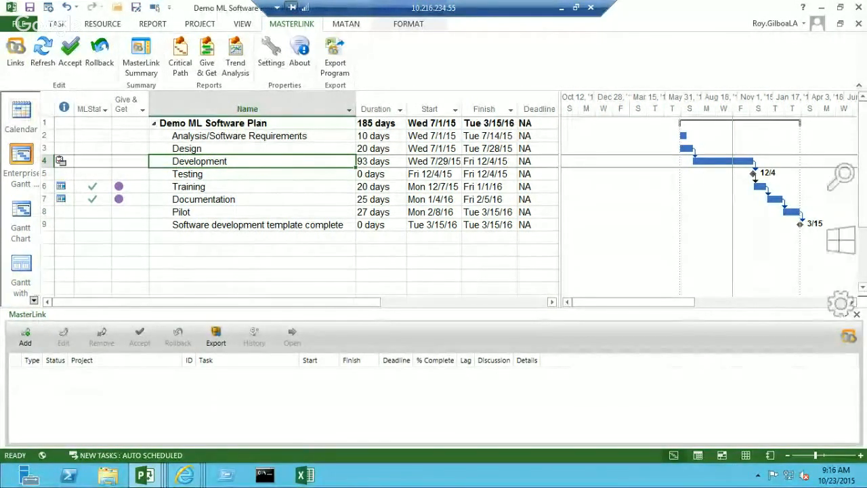
pyautogui.click(32, 342)
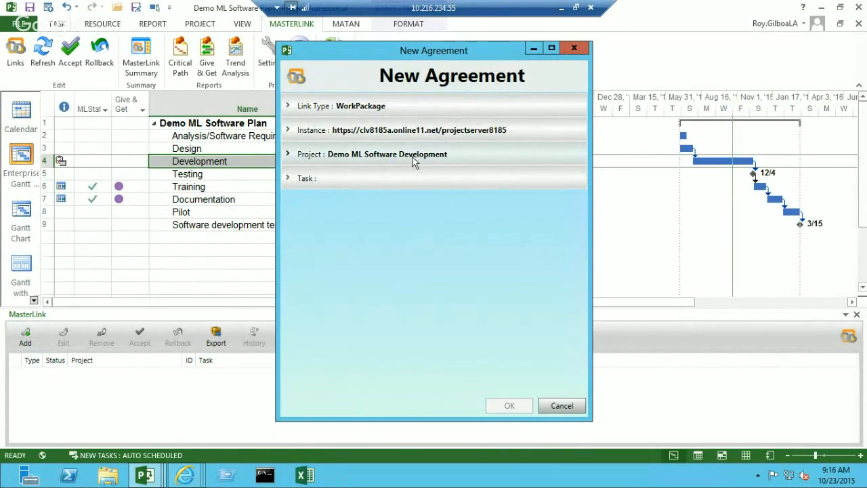
pyautogui.click(402, 110)
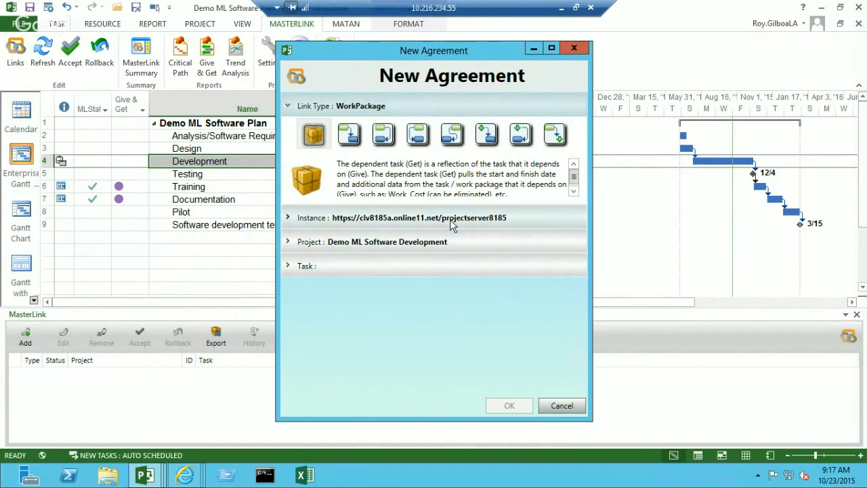
pyautogui.click(287, 218)
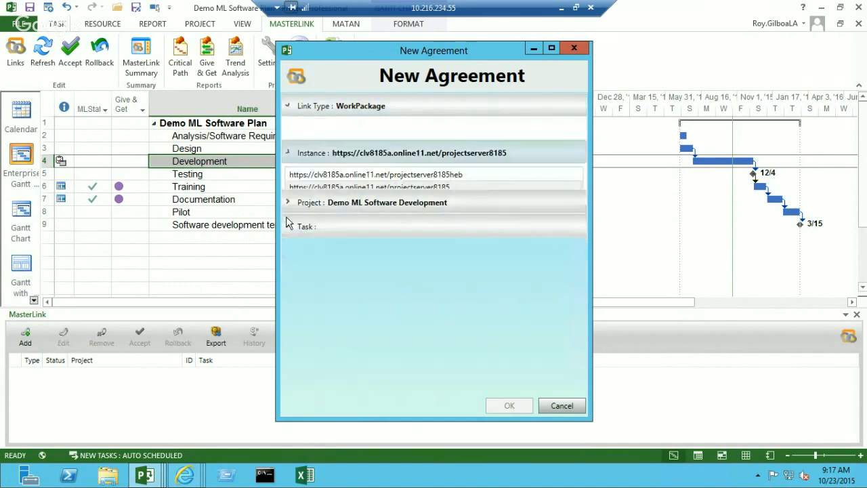
# - Filter projects by "demo", choose Demo ML Software Development, and create the agreement with its Development summary task
pyautogui.click(328, 194)
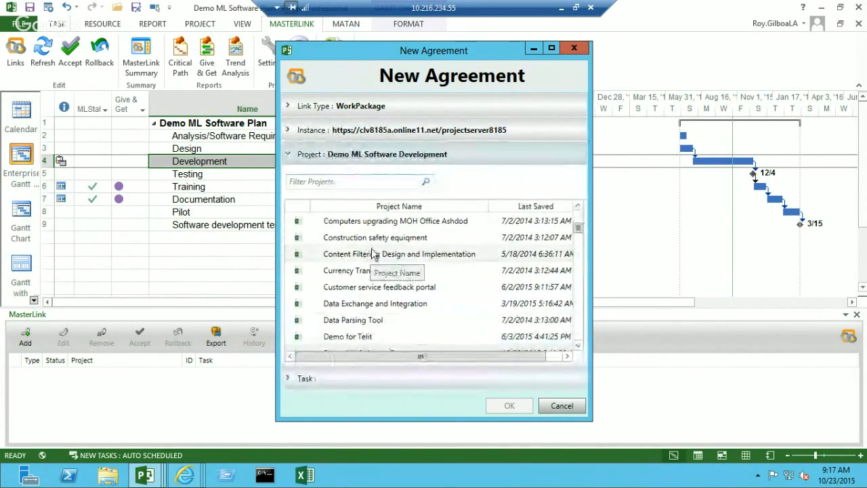
pyautogui.click(371, 182)
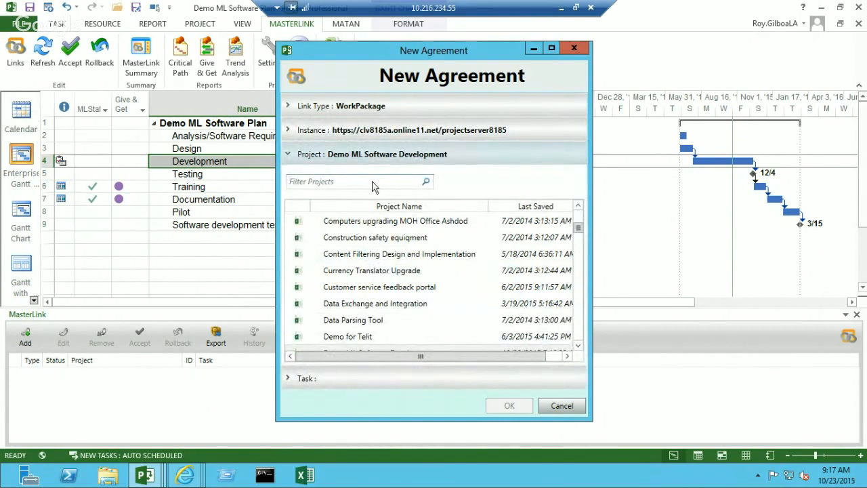
pyautogui.write('demo')
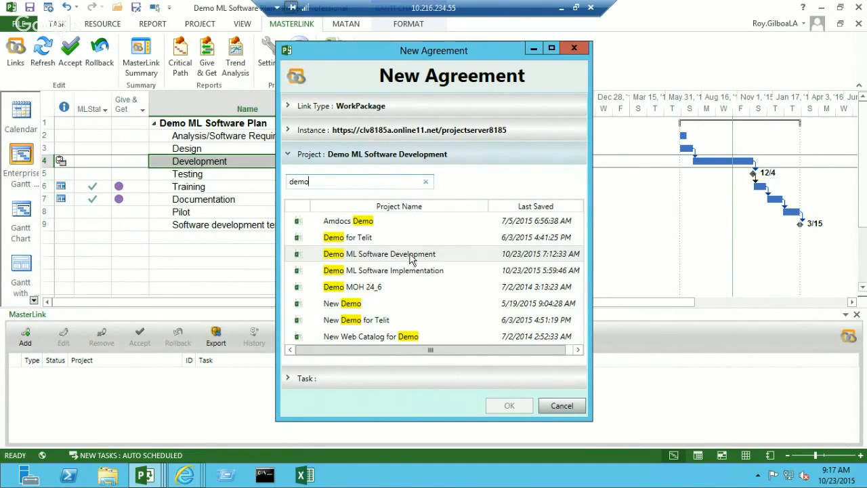
pyautogui.click(409, 256)
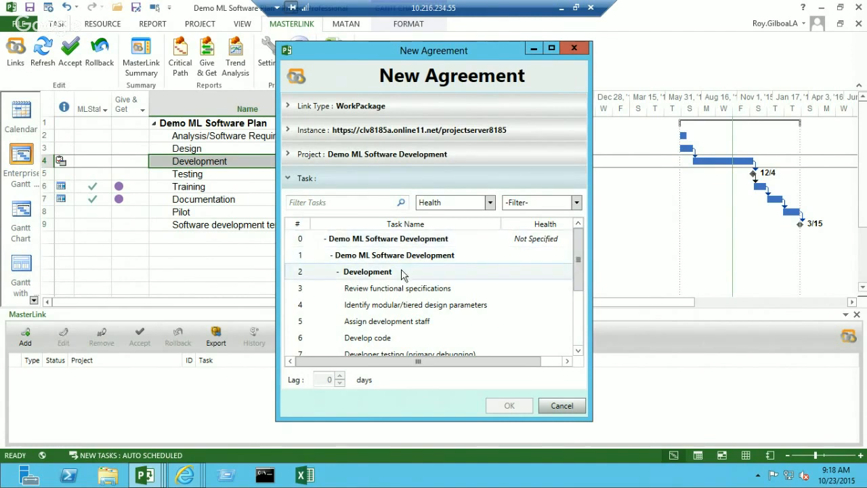
pyautogui.click(357, 275)
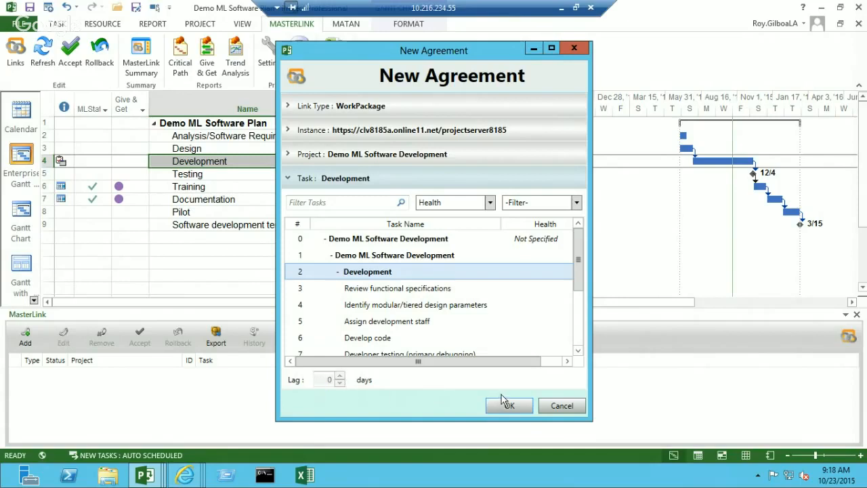
pyautogui.click(519, 407)
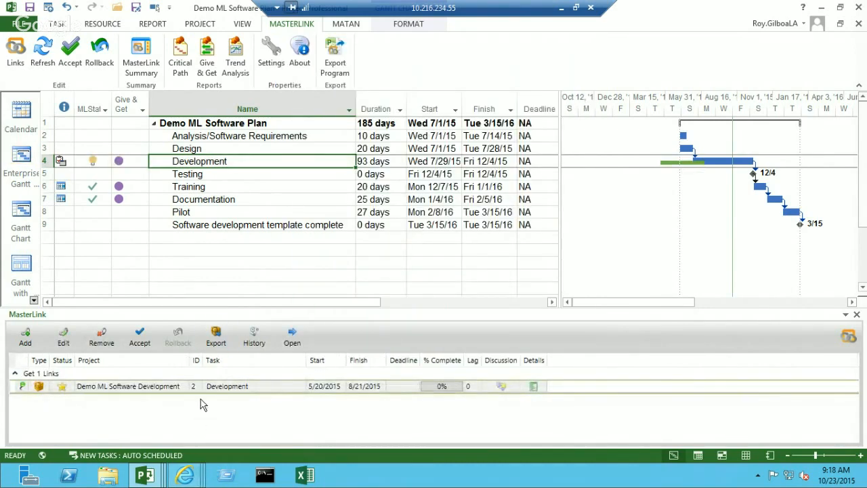
# - Accept the new Development link and publish the Demo ML Software Plan project
pyautogui.moveTo(62, 389)
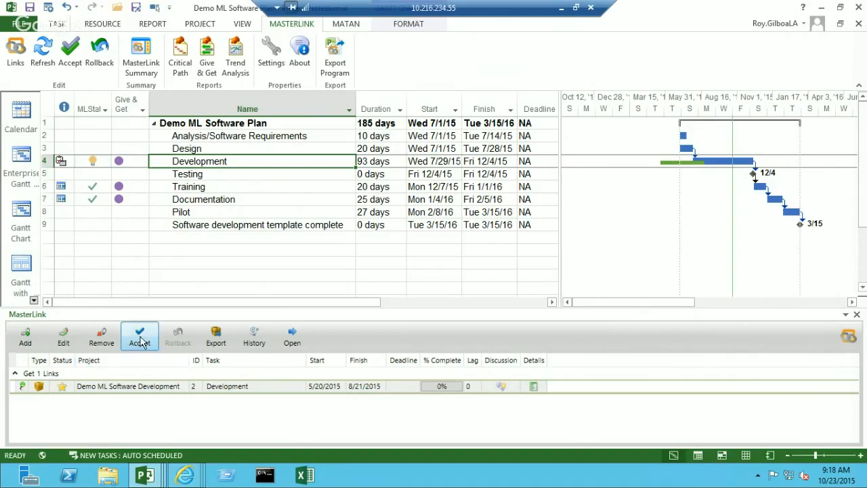
pyautogui.click(140, 341)
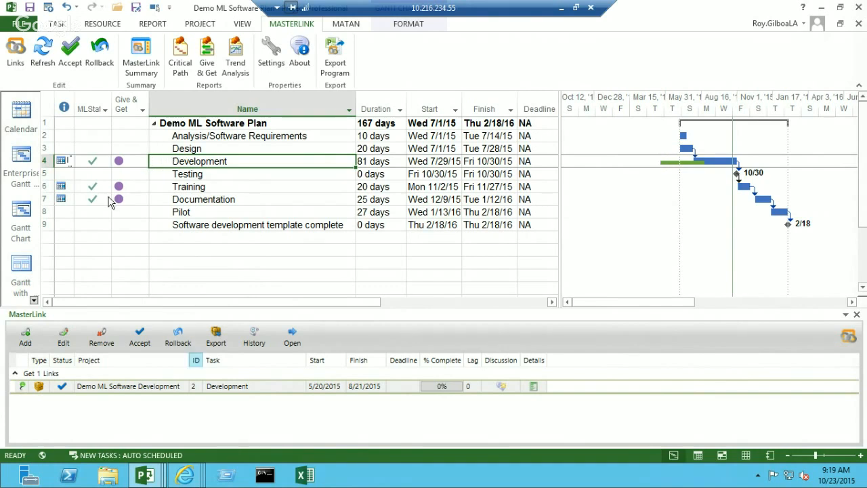
pyautogui.click(49, 8)
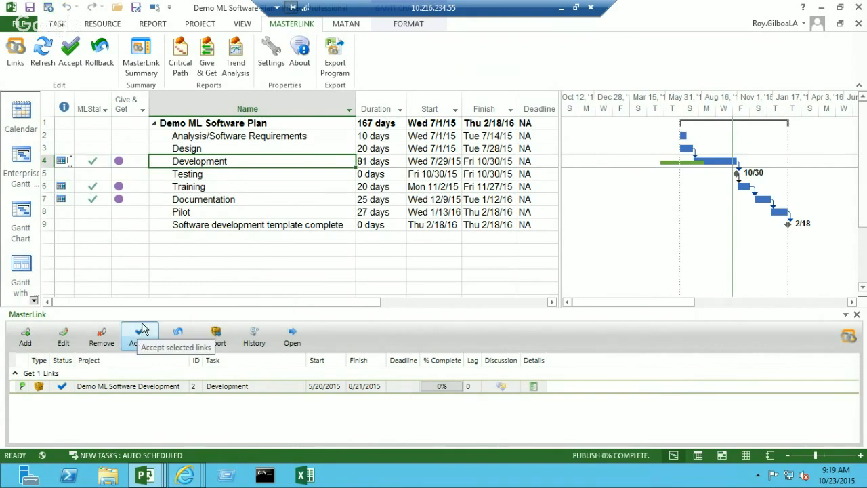
pyautogui.click(138, 329)
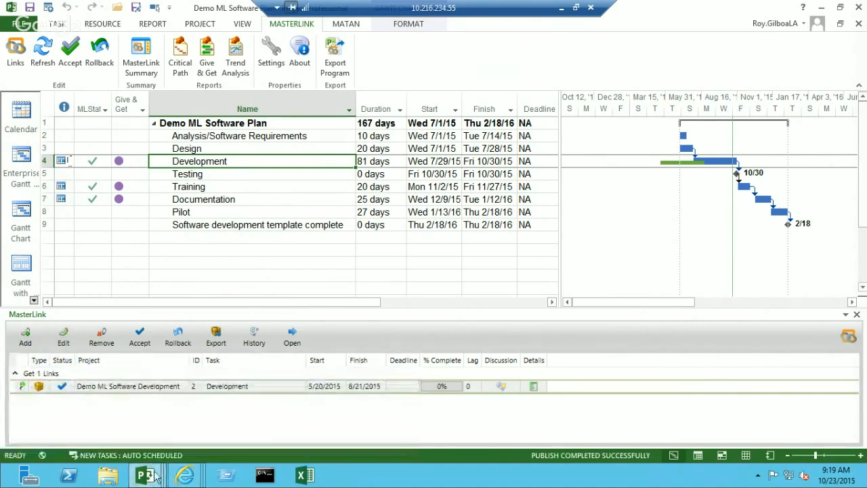
# - Open the linked Demo ML Software Development project at its Development task and refresh its link data
pyautogui.click(155, 389)
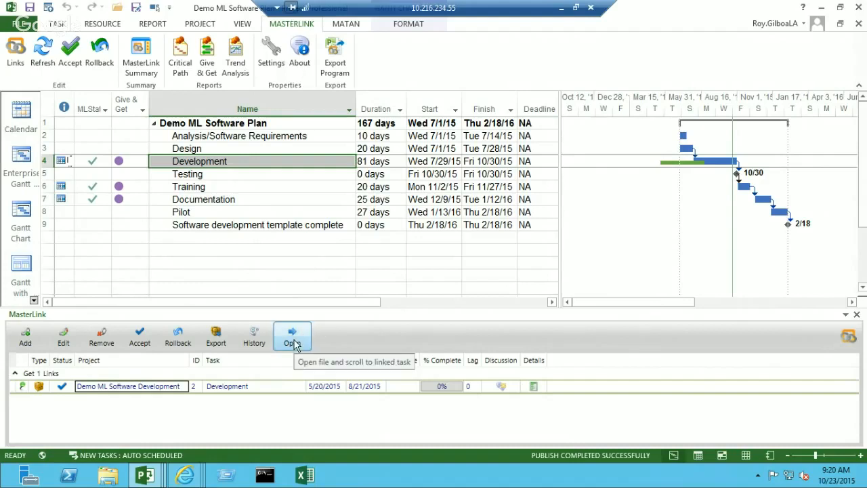
pyautogui.click(294, 342)
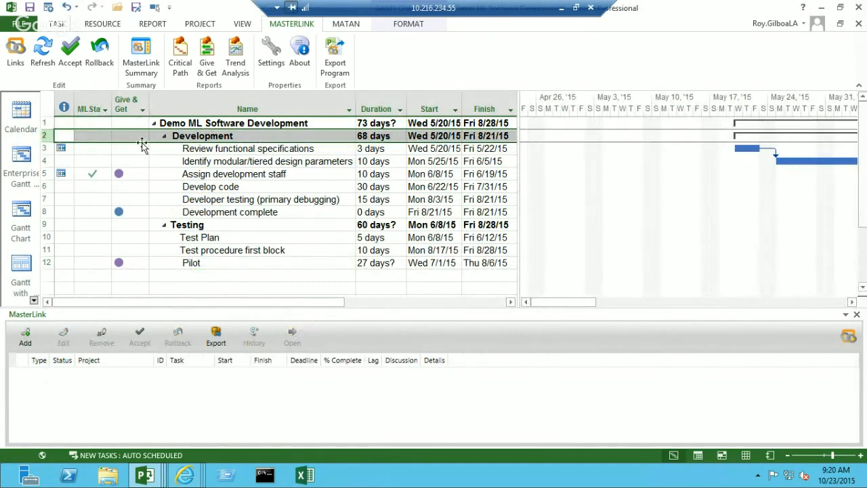
pyautogui.click(42, 59)
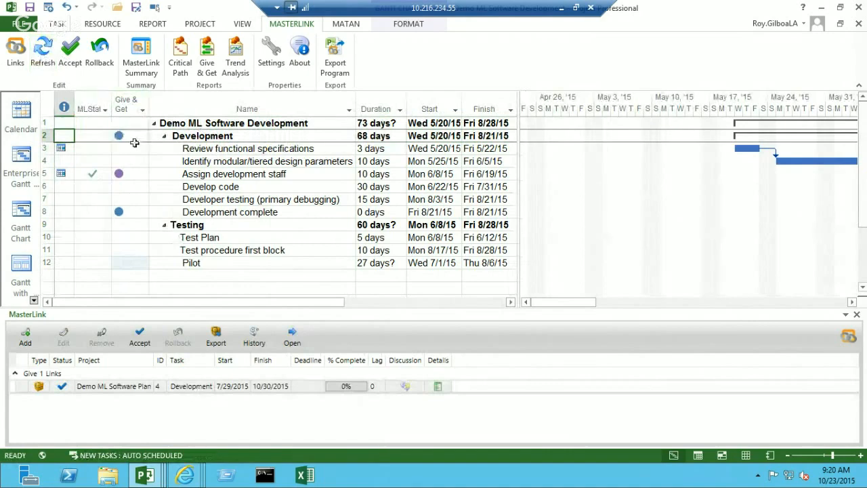
pyautogui.click(124, 136)
# - Set the duration of the Develop code task to 50 days and publish the Demo ML Software Development project
pyautogui.click(367, 186)
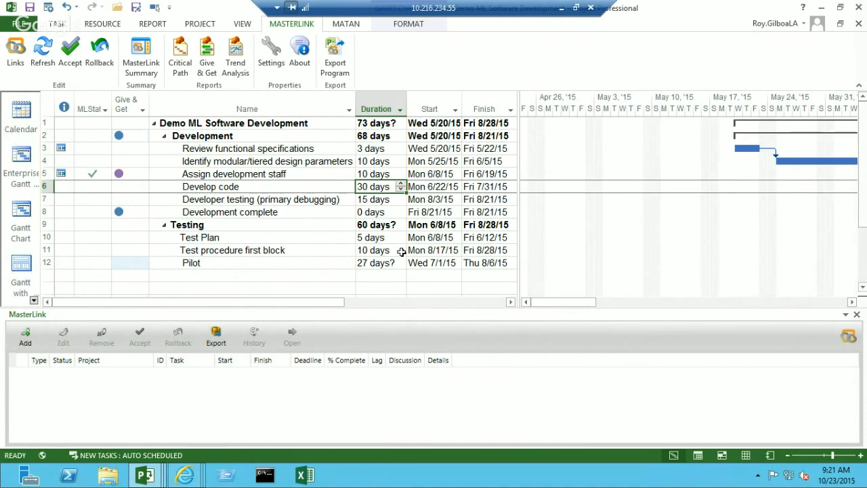
pyautogui.write('50')
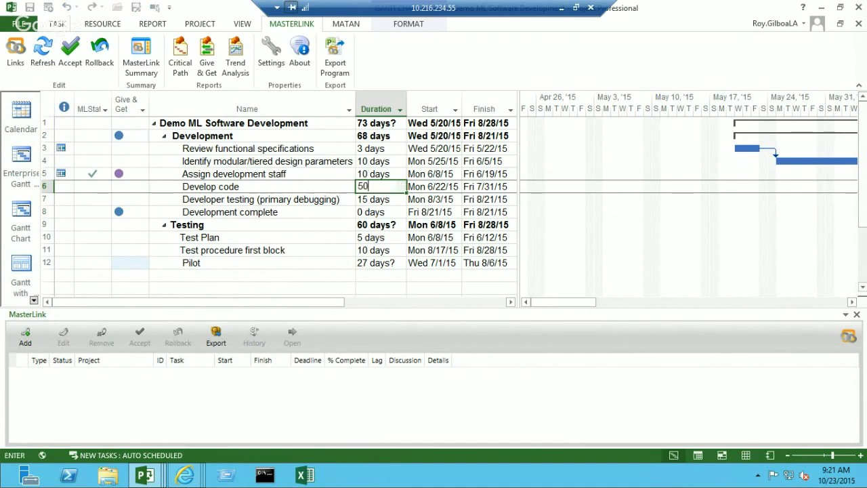
pyautogui.press('Return')
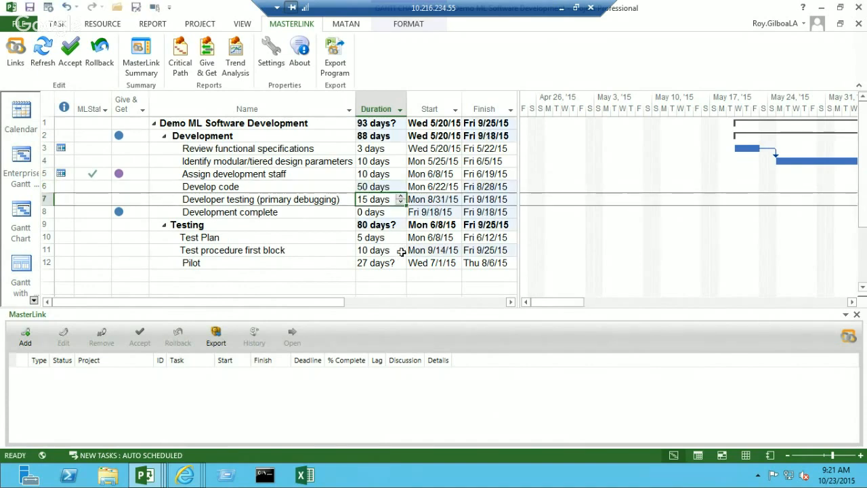
pyautogui.click(299, 135)
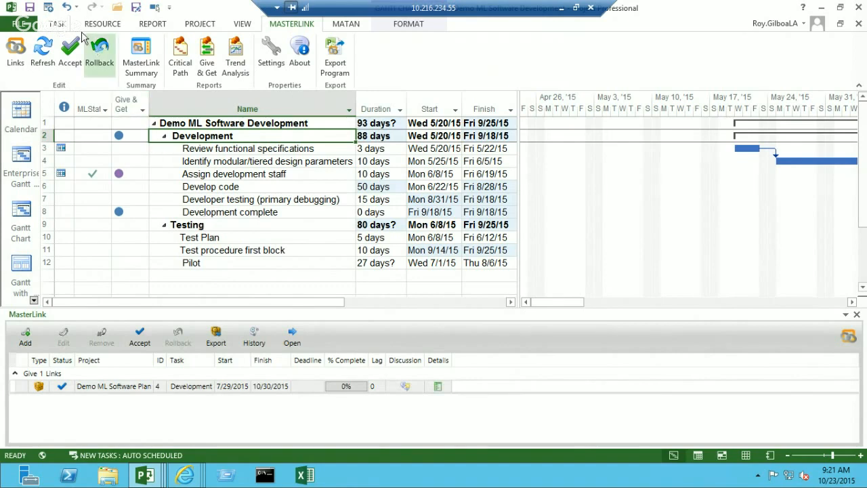
pyautogui.click(48, 8)
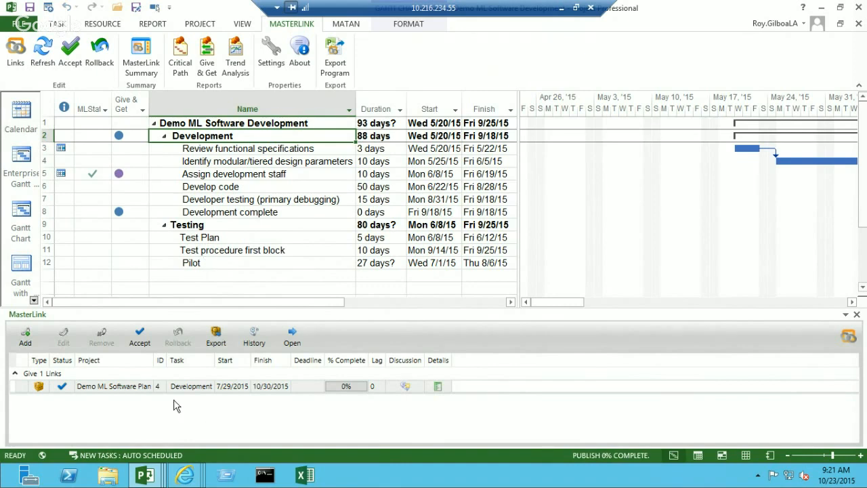
# - Return to Demo ML Software Plan through the Development link and refresh its links
pyautogui.click(124, 391)
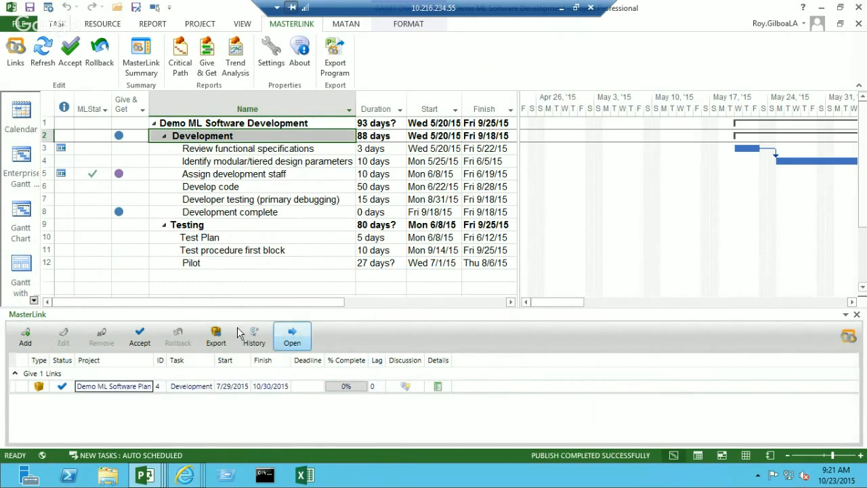
pyautogui.click(295, 347)
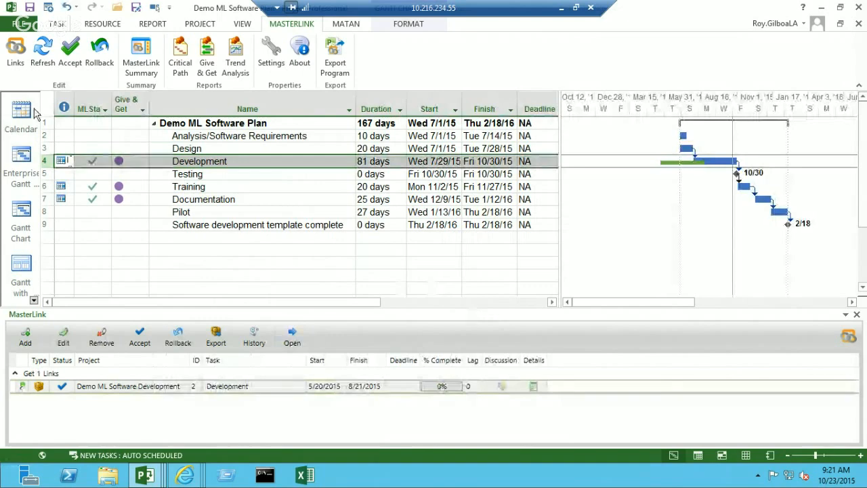
pyautogui.click(46, 60)
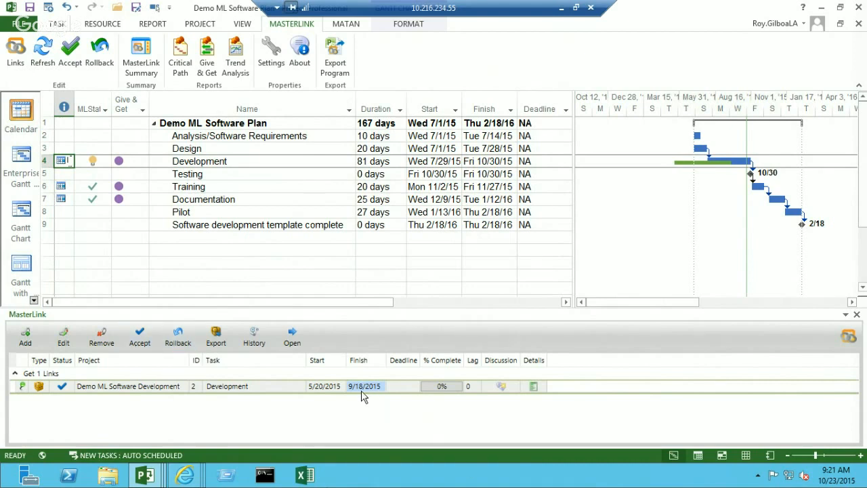
# - Check the link's changed finish date, accept the Development update, and roll that acceptance back
pyautogui.moveTo(363, 393)
pyautogui.click(141, 342)
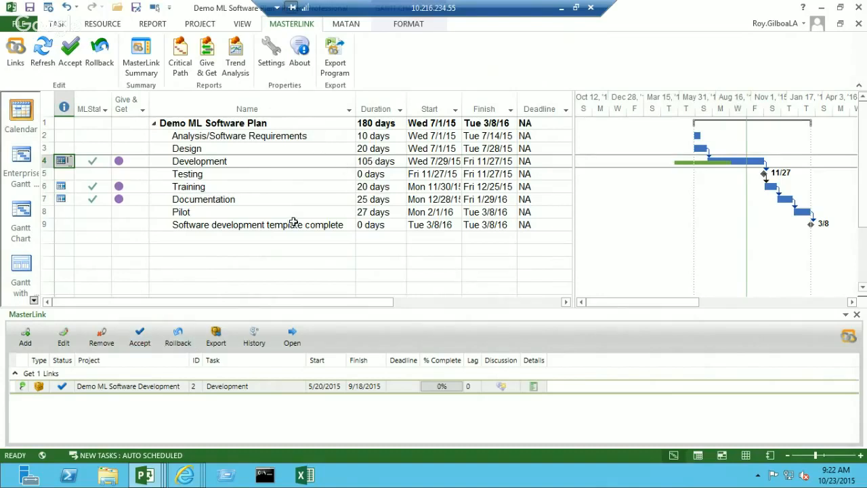
pyautogui.click(178, 343)
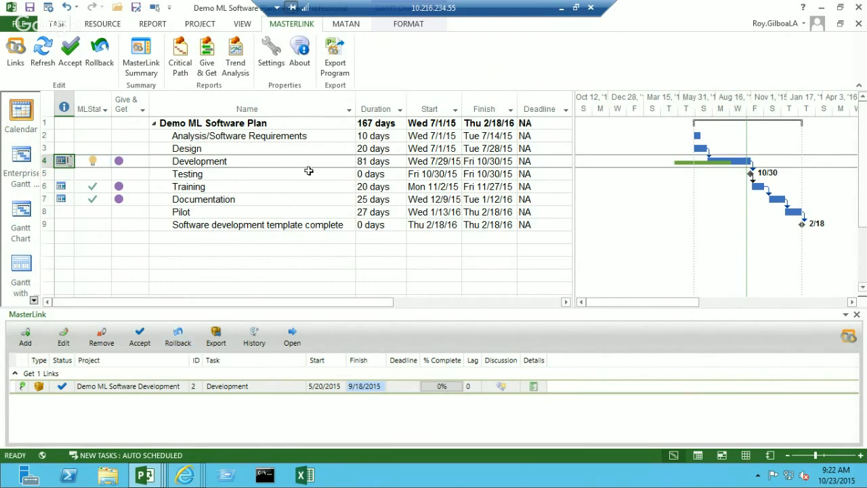
# - Add the discussion message "lets meet- change is not acc" to the Development link and save it
pyautogui.click(501, 386)
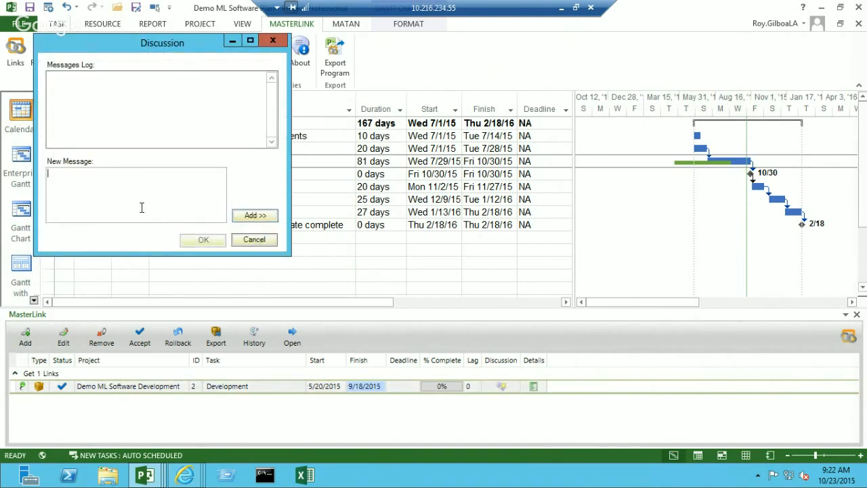
pyautogui.write('lets meet- change is not acc')
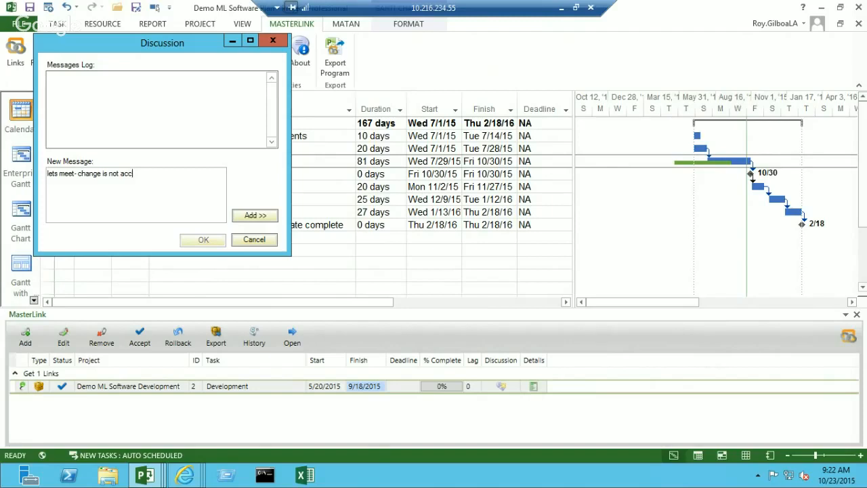
pyautogui.click(258, 217)
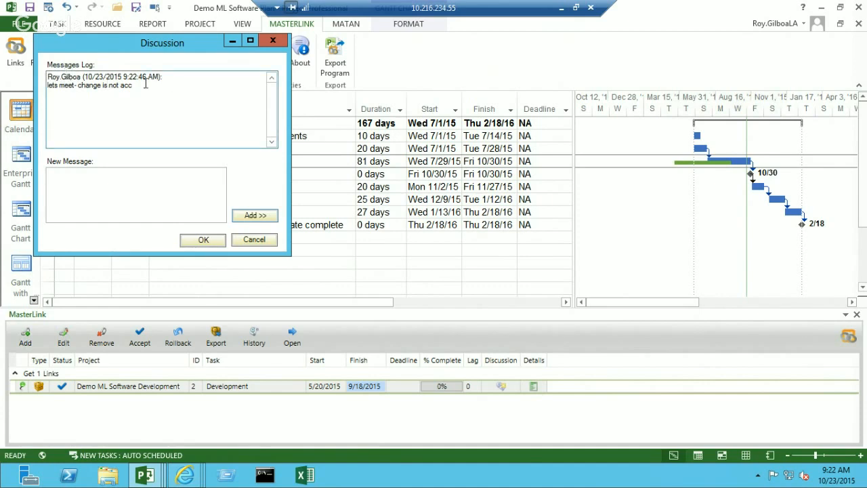
pyautogui.click(202, 241)
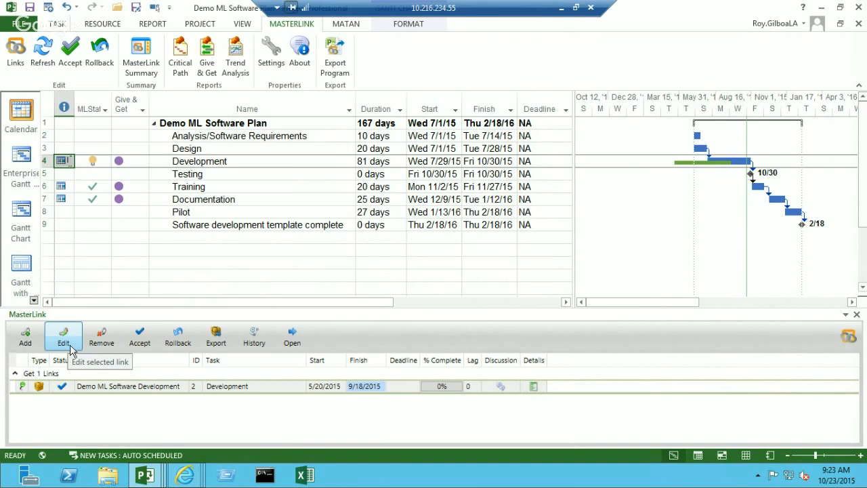
# - Accept the pending update of the Development link in Demo ML Software Plan
pyautogui.click(138, 339)
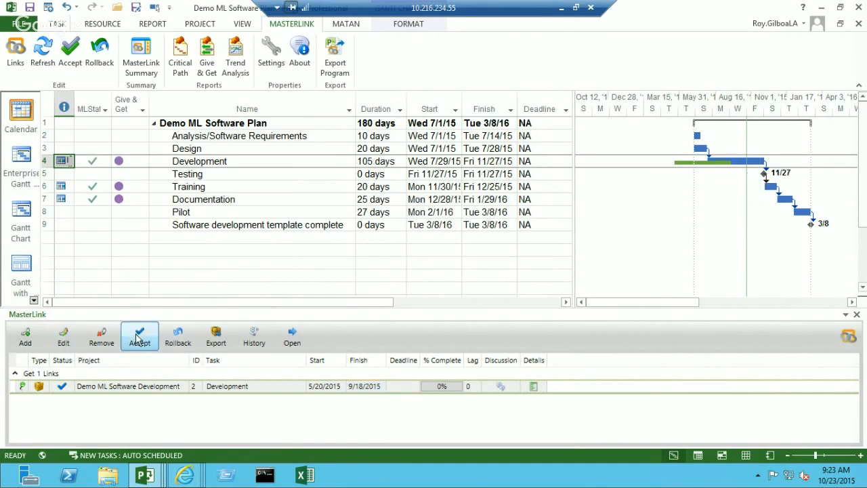
# - Roll back the accepted update of the Development link
pyautogui.click(176, 343)
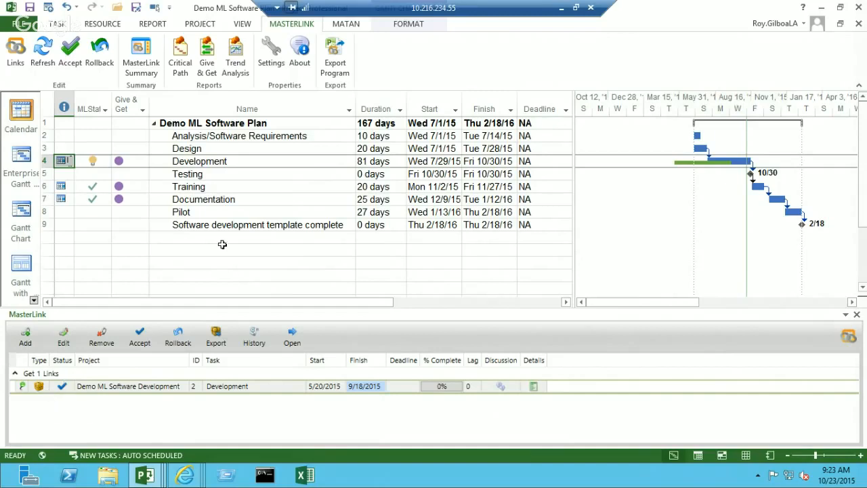
# - Start a WorkPackage export of the Pilot task with this file getting dates from the destination file
pyautogui.click(204, 212)
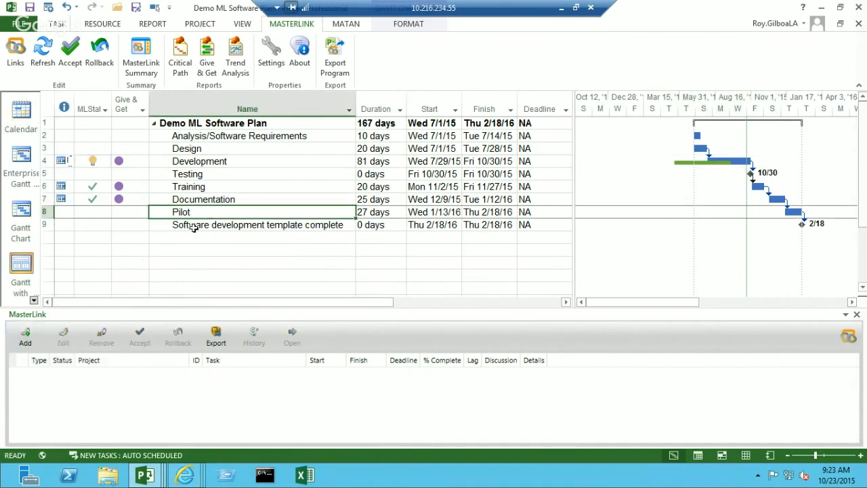
pyautogui.click(217, 337)
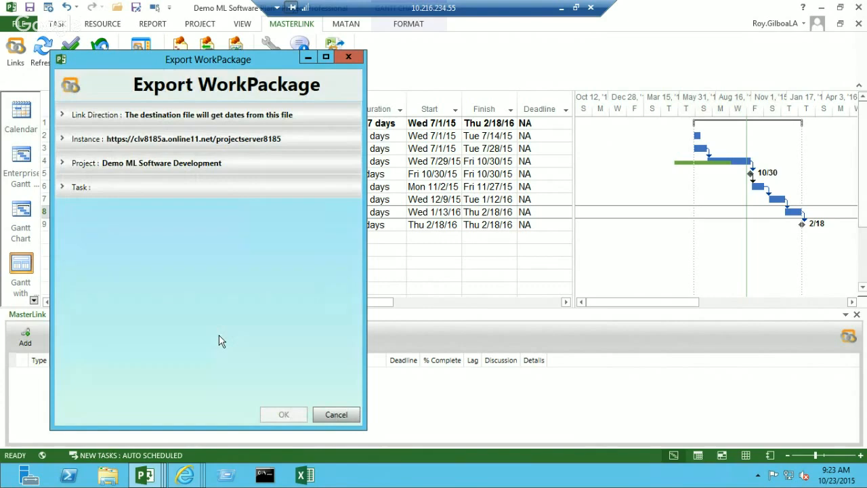
pyautogui.moveTo(265, 64); pyautogui.dragTo(441, 55)
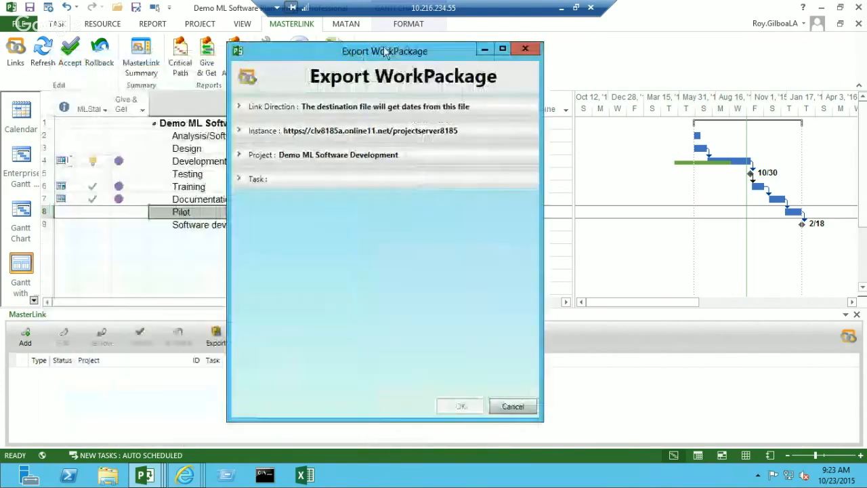
pyautogui.click(335, 106)
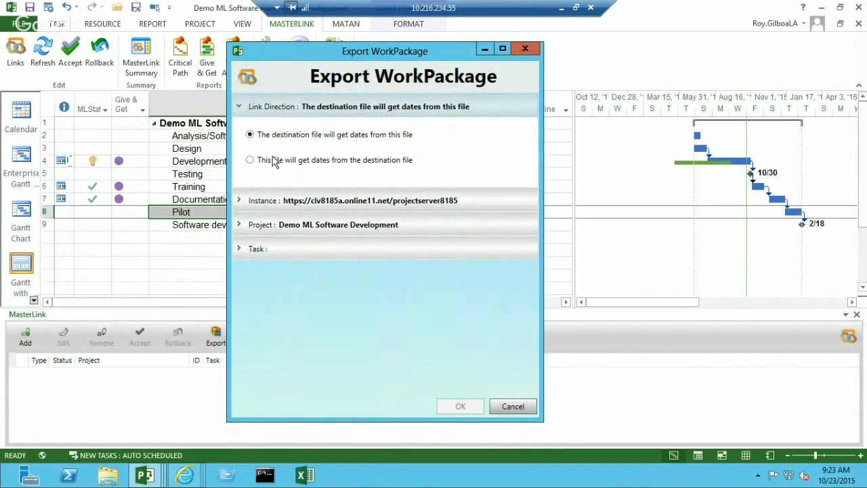
pyautogui.click(250, 161)
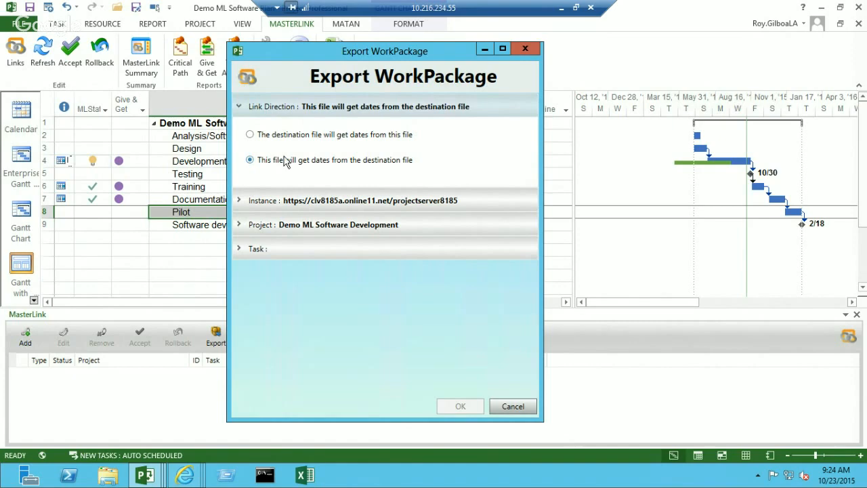
# - Filter the projects by "demo" and choose Demo ML Software Implementation as the export's destination project
pyautogui.click(240, 226)
pyautogui.click(277, 183)
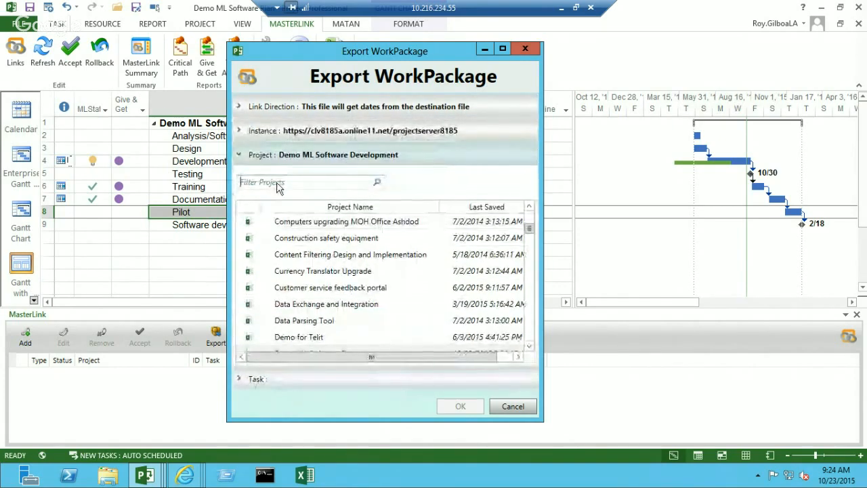
pyautogui.write('demo')
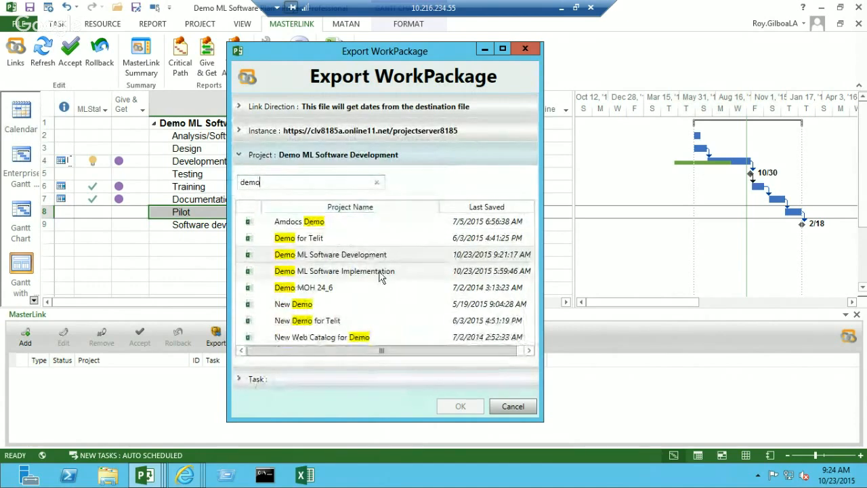
pyautogui.click(381, 273)
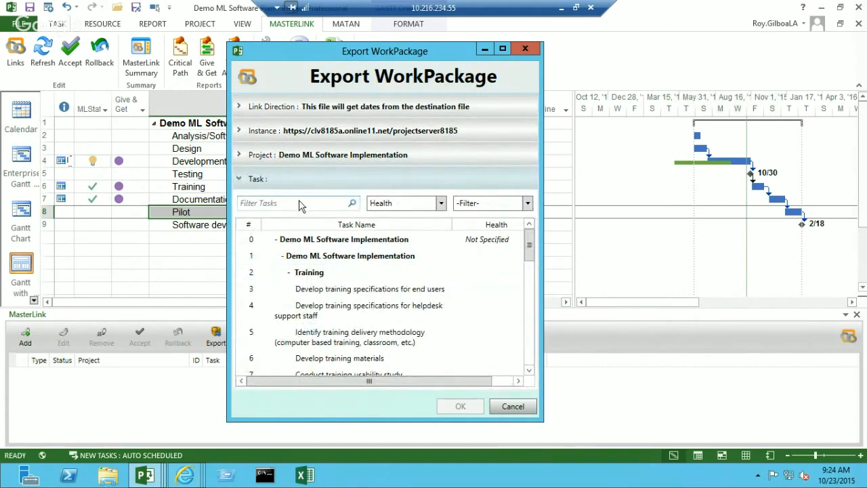
# - Choose task 22, Pilot, as the destination task and complete the WorkPackage export
pyautogui.click(301, 207)
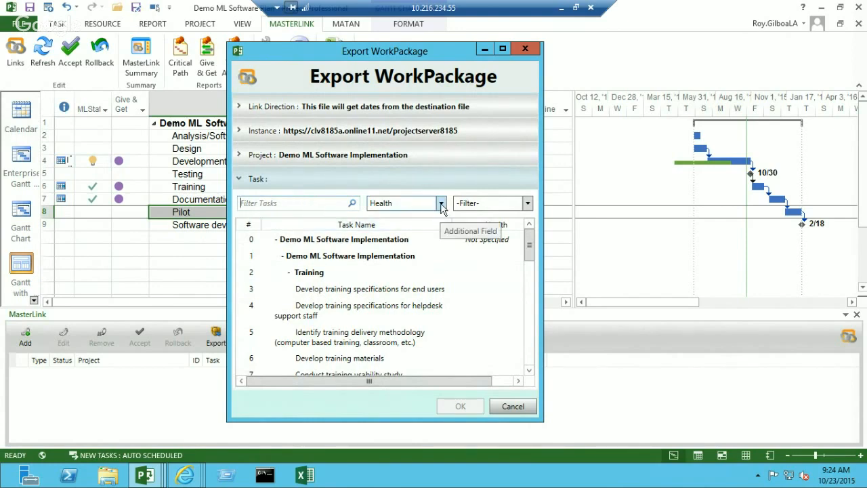
pyautogui.click(441, 203)
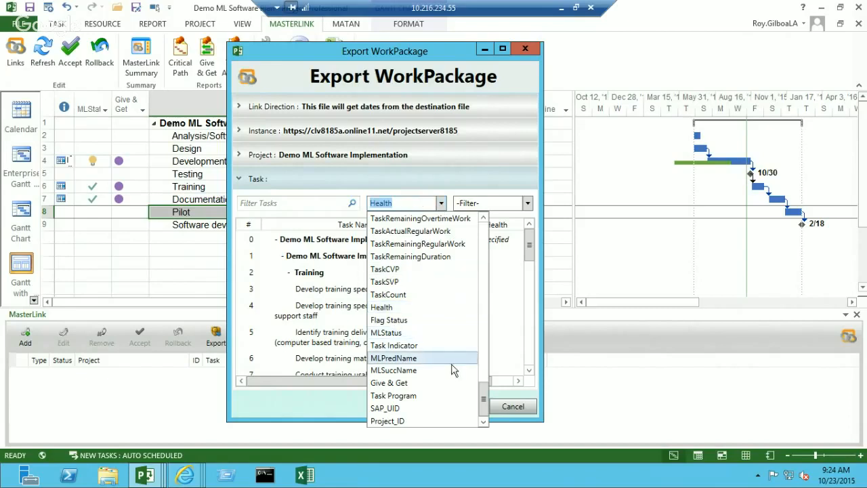
pyautogui.click(412, 202)
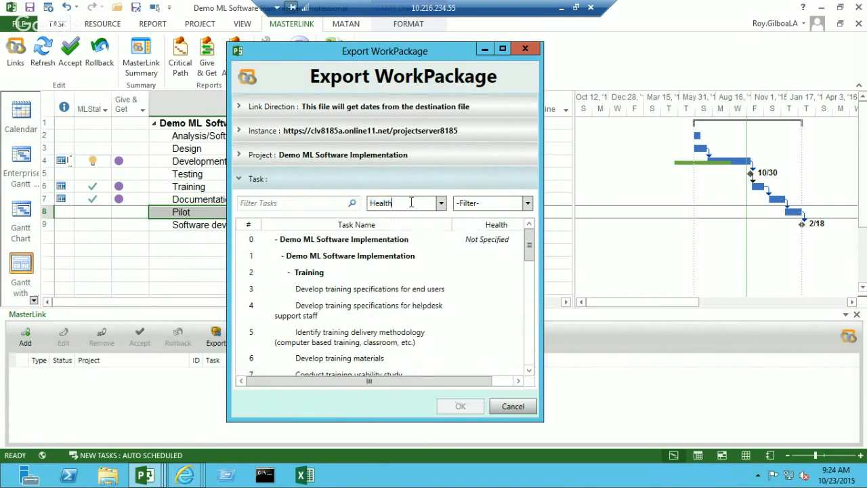
pyautogui.scroll(-7, 513, 366)
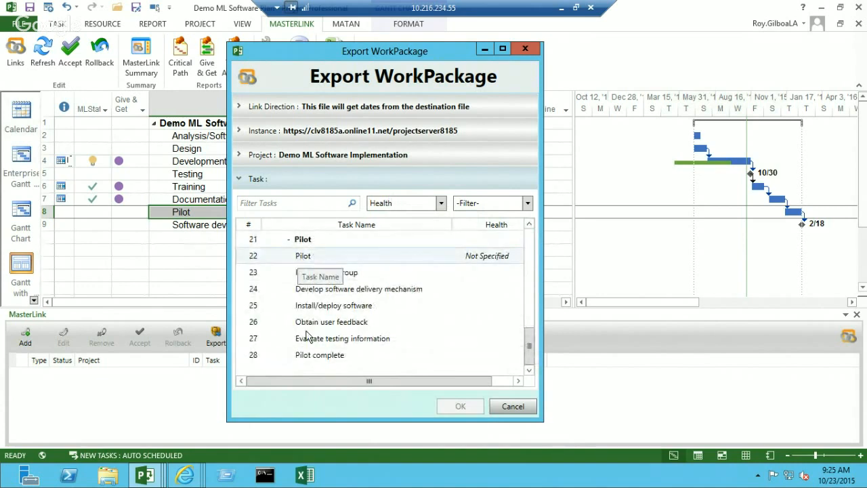
pyautogui.click(305, 258)
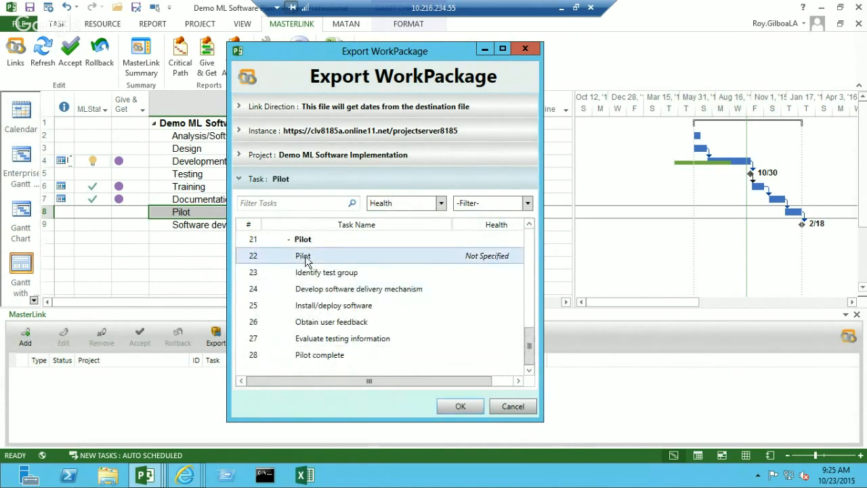
pyautogui.click(452, 407)
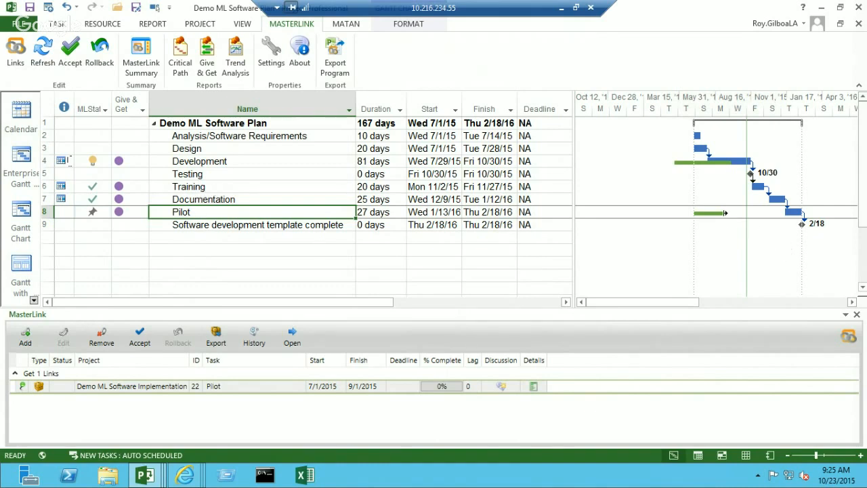
# - Accept the new Pilot link and publish Demo ML Software Plan
pyautogui.click(138, 337)
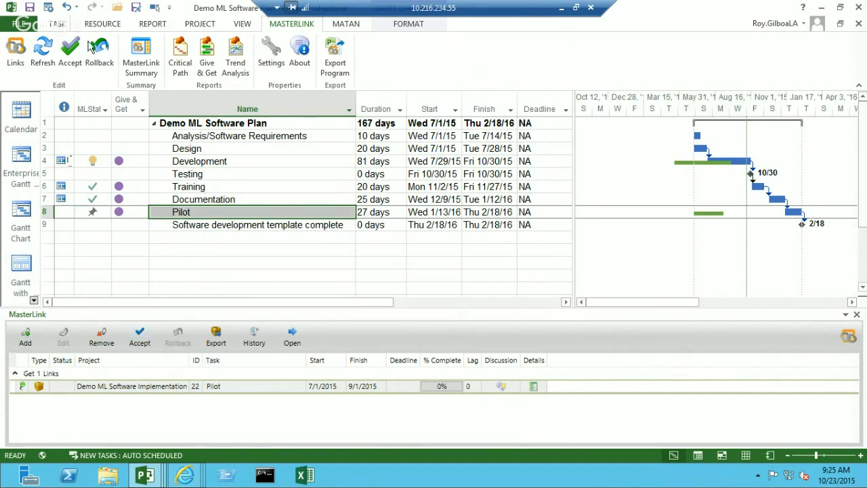
pyautogui.click(49, 7)
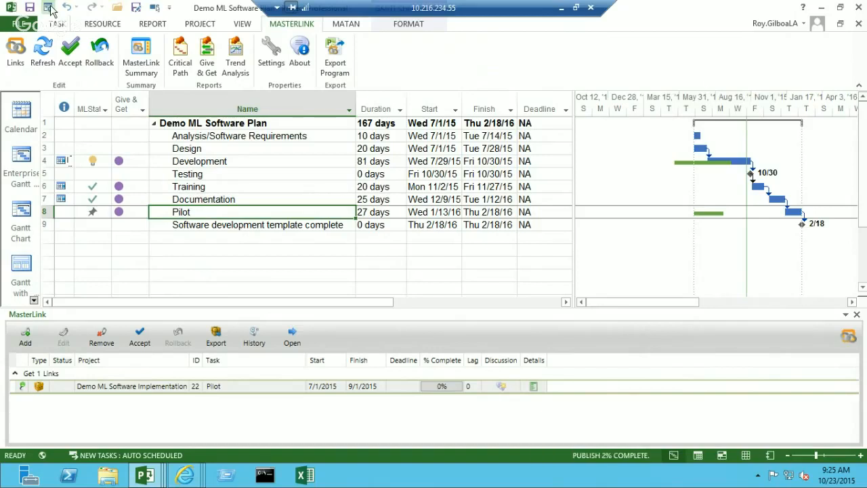
# - Open Demo ML Software Implementation through the Pilot link and refresh its links to bring in the exported task
pyautogui.click(138, 386)
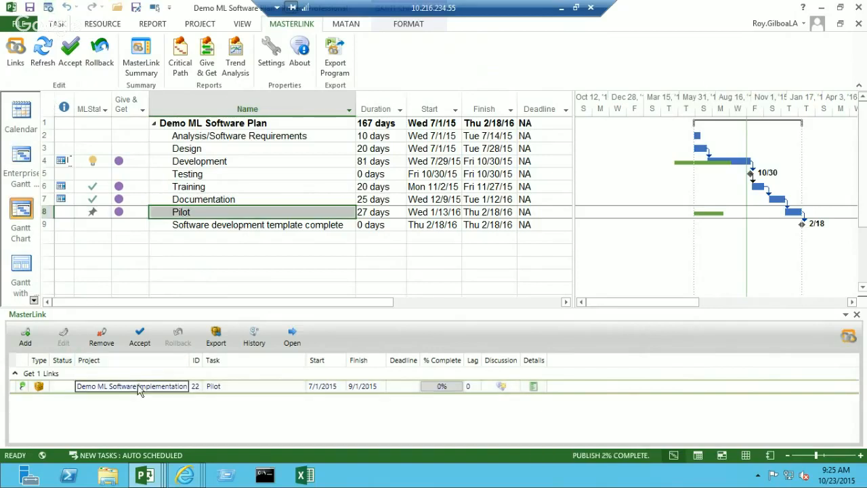
pyautogui.click(292, 337)
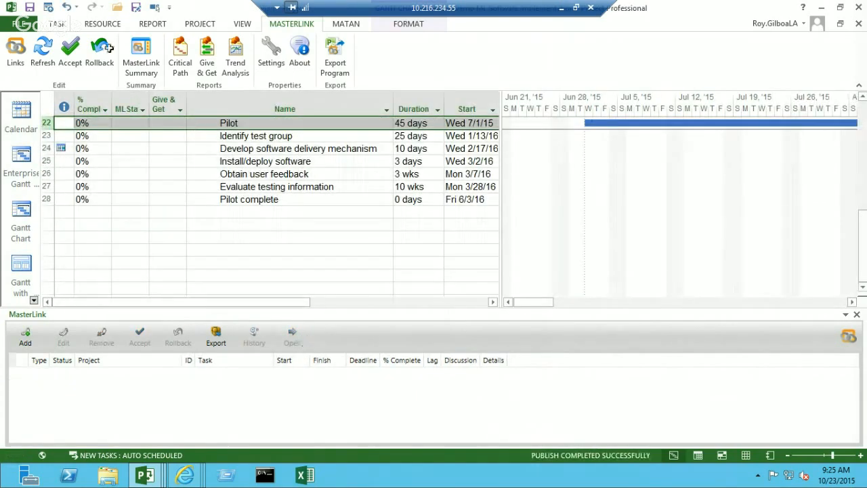
pyautogui.click(45, 54)
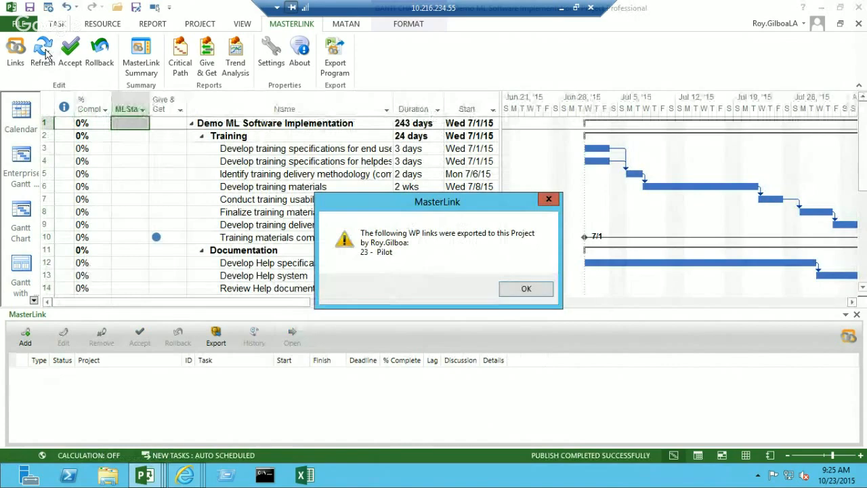
pyautogui.click(519, 290)
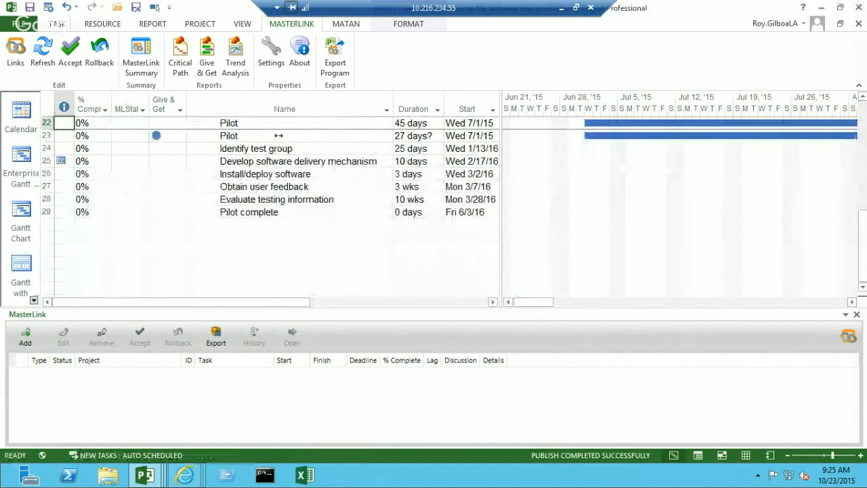
# - Insert three tasks named 1, 2 and 3 directly below the exported Pilot task in row 23
pyautogui.scroll(1, 283, 153)
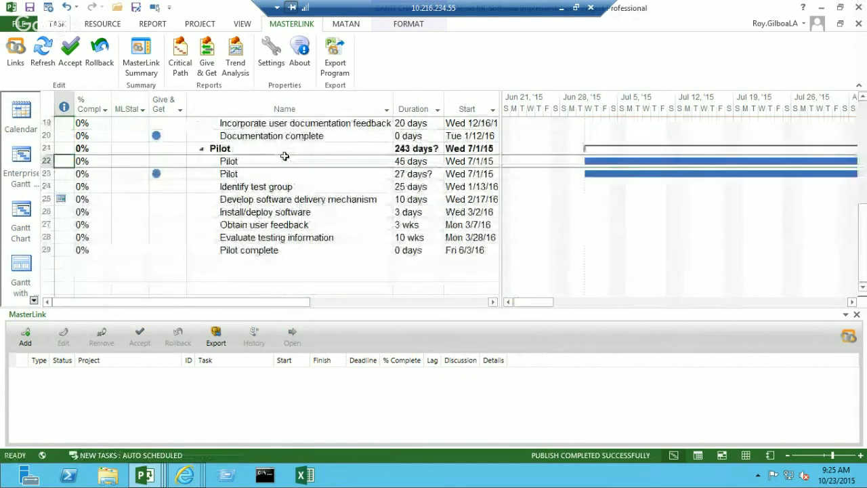
pyautogui.click(249, 174)
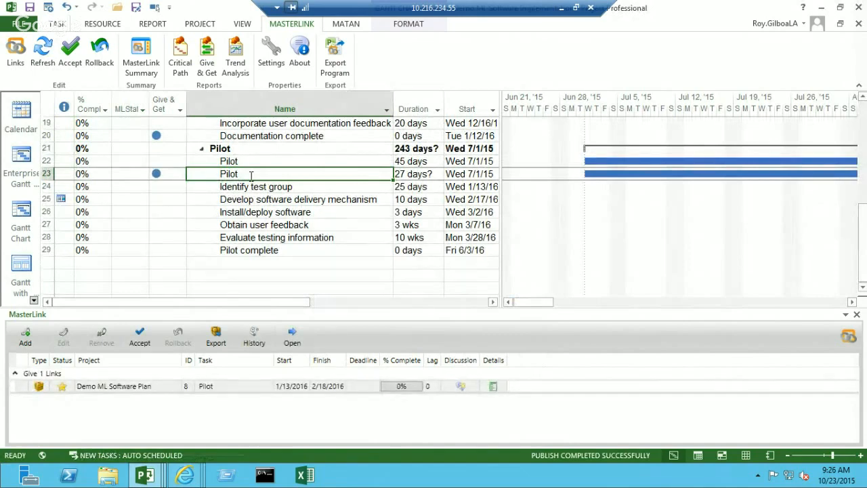
pyautogui.press('Down')
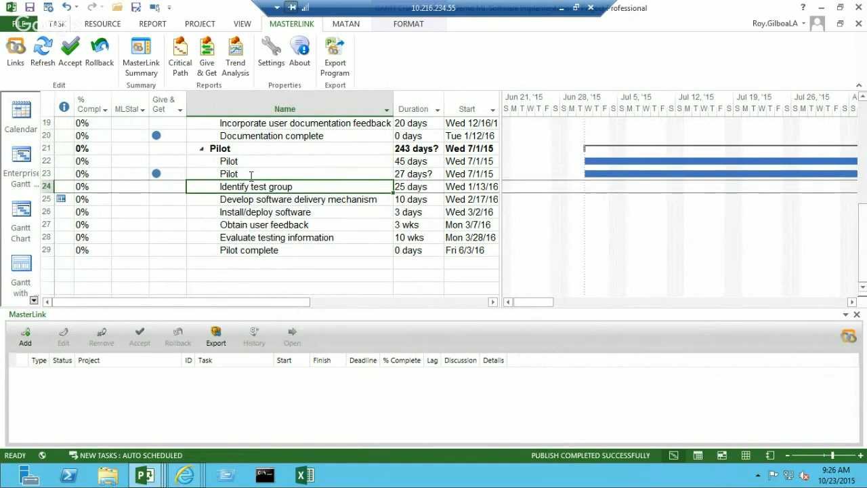
pyautogui.press('Insert')
pyautogui.press('Insert')
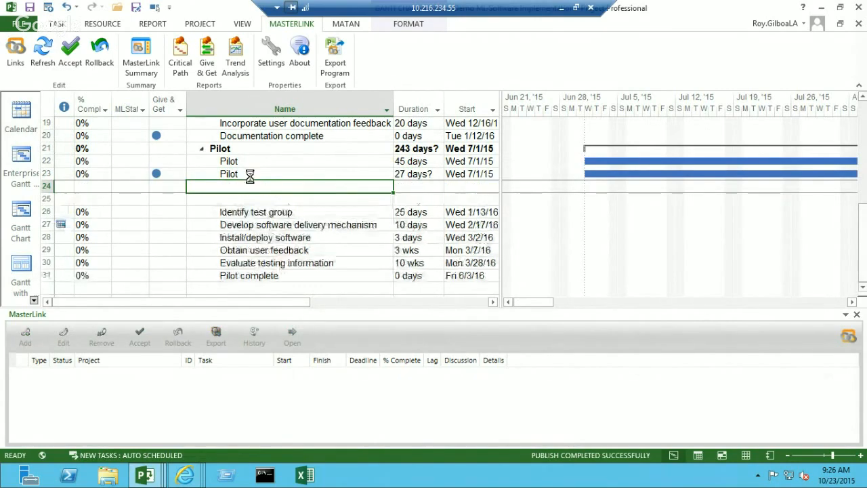
pyautogui.press('Insert')
pyautogui.write('1')
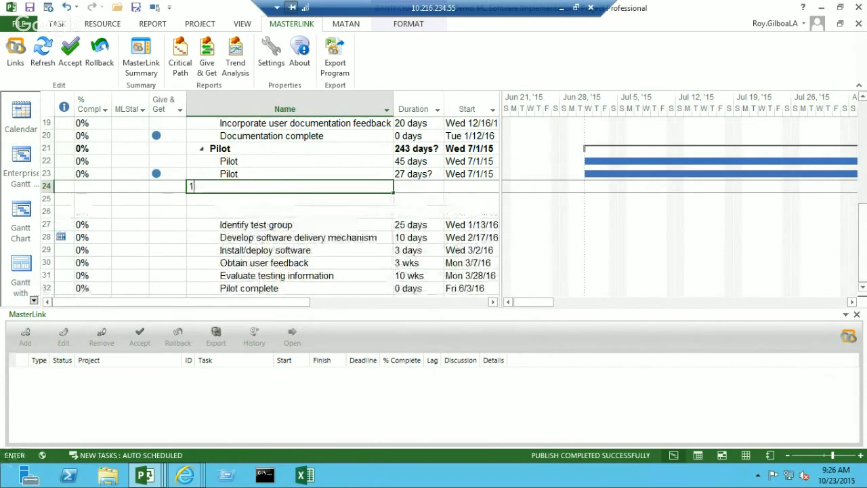
pyautogui.press('Return')
pyautogui.write('2')
pyautogui.press('Return')
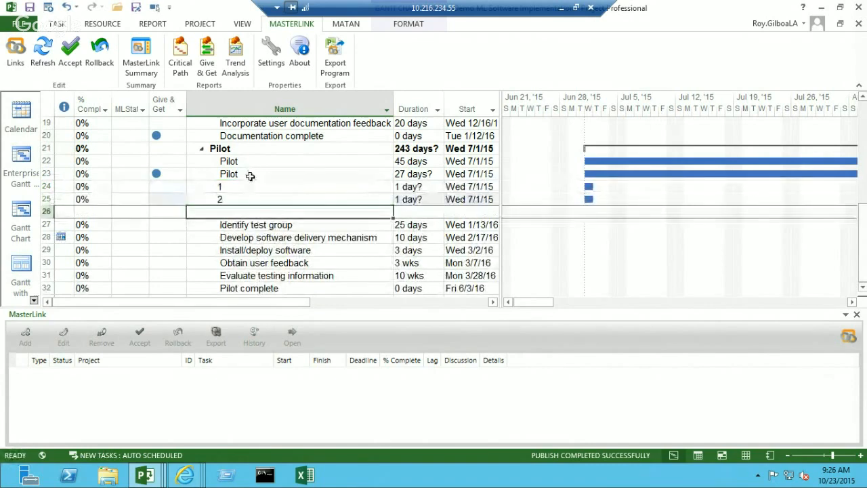
pyautogui.write('3')
pyautogui.press('Return')
# - Indent tasks 1, 2 and 3 to make them subtasks of the exported Pilot task
pyautogui.press('Up')
pyautogui.press('Up')
pyautogui.press('Up')
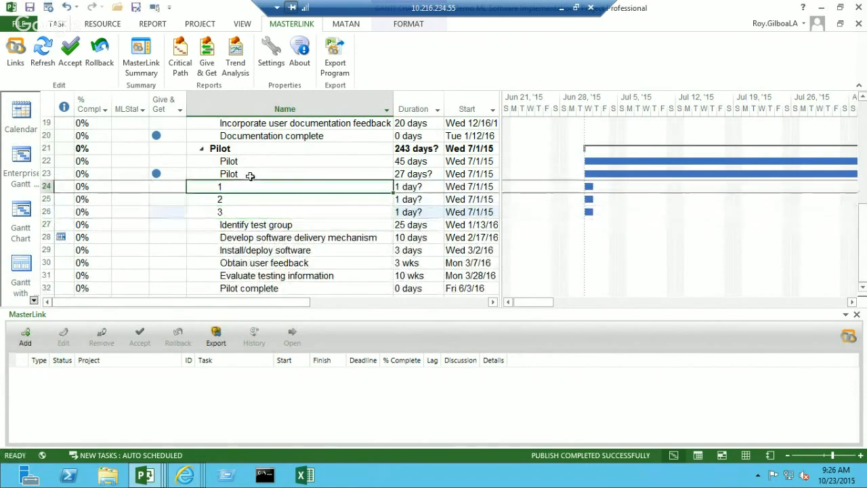
pyautogui.hotkey('shift', 'Down')
pyautogui.hotkey('shift', 'Down')
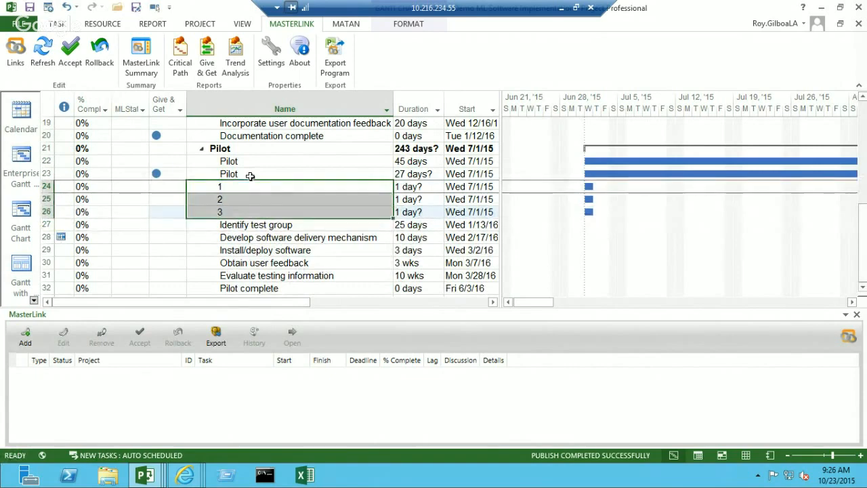
pyautogui.hotkey('alt', 'shift', 'Right')
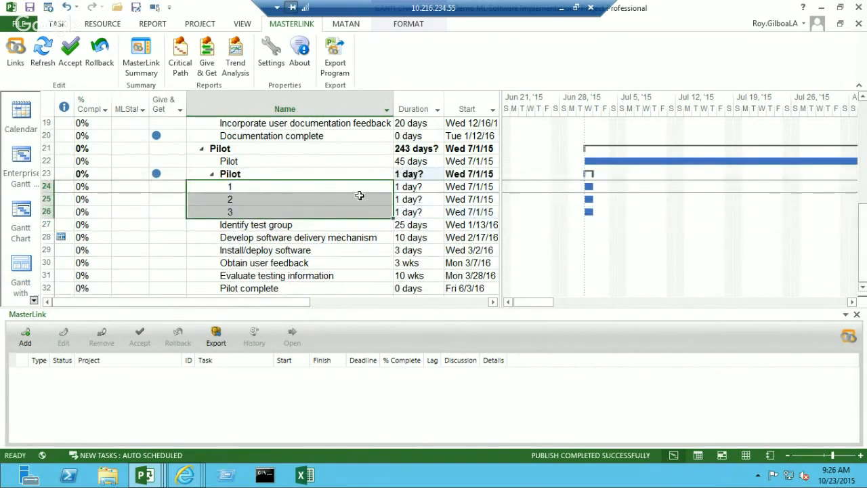
# - Set the durations of Pilot subtasks 1 and 2 to 10 days each
pyautogui.click(410, 190)
pyautogui.write('10')
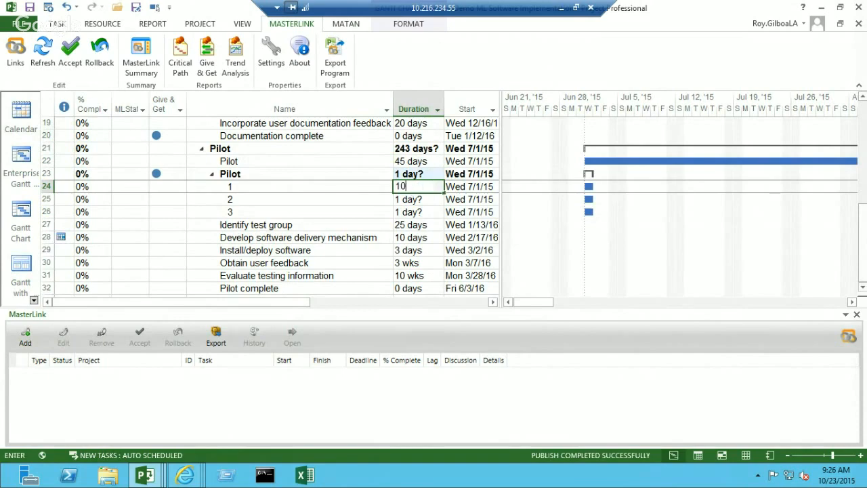
pyautogui.press('Return')
pyautogui.write('10')
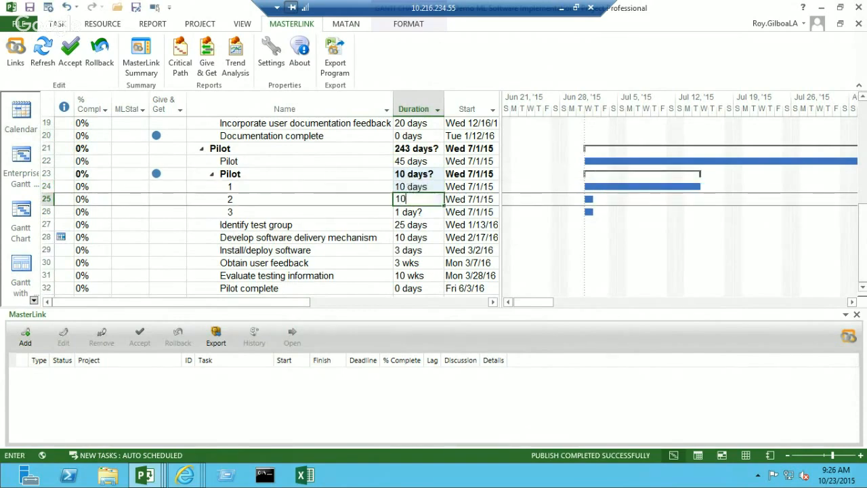
pyautogui.press('Return')
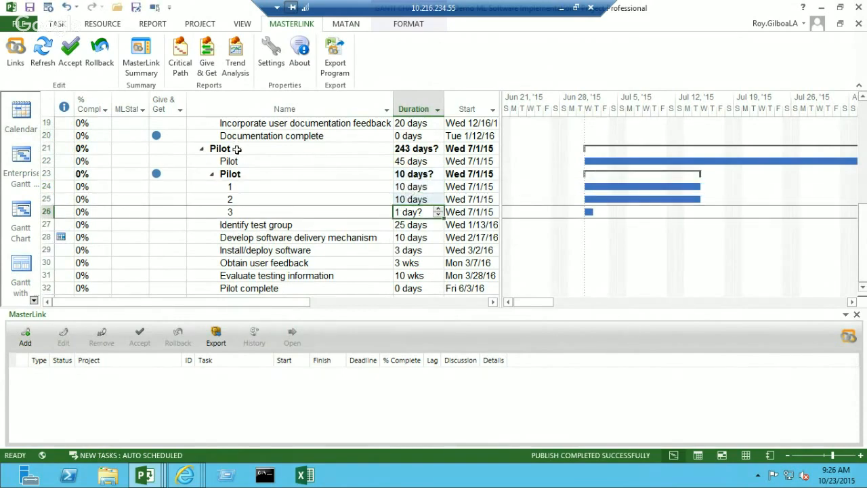
# - Link the Documentation complete task in row 20 as predecessor of Pilot subtask 1 in row 24
pyautogui.click(241, 136)
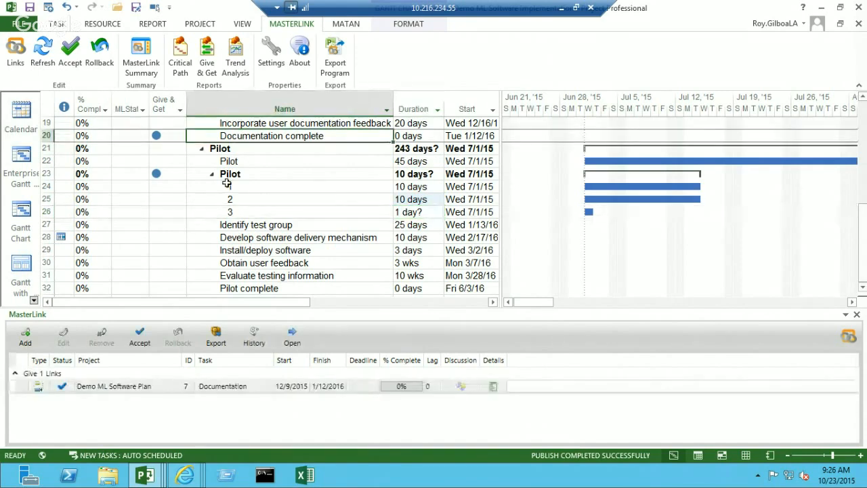
pyautogui.click(227, 183)
pyautogui.click(57, 24)
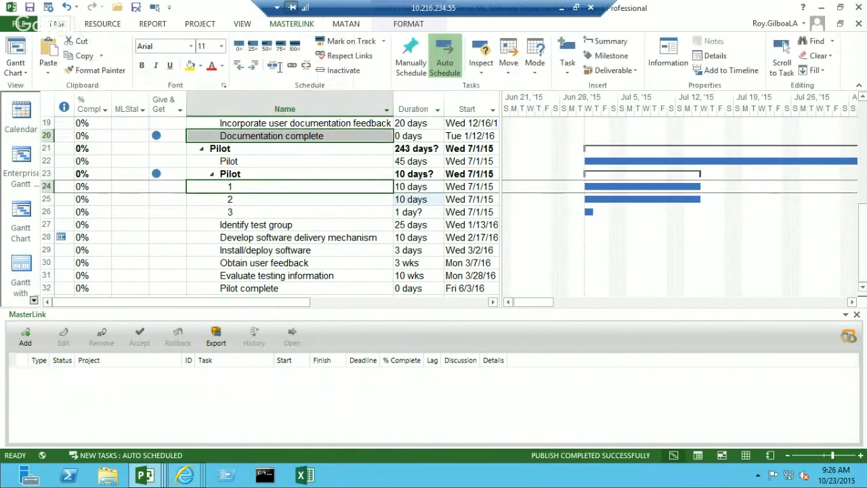
pyautogui.click(292, 65)
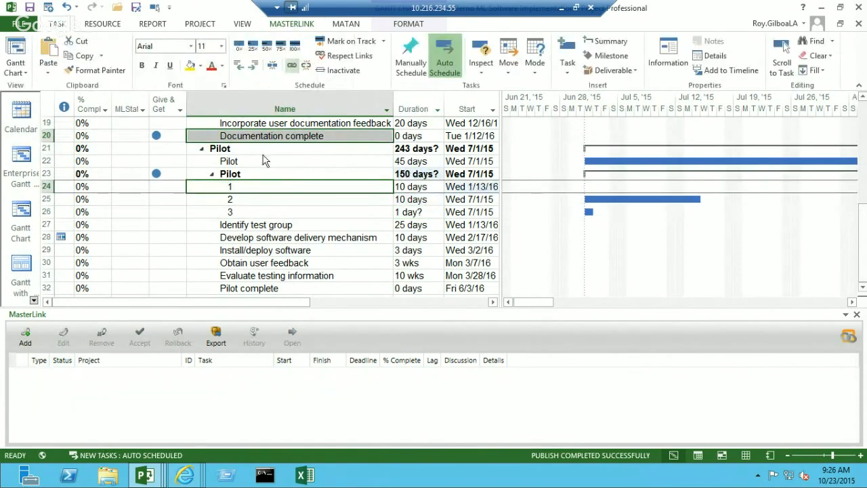
# - Link Pilot subtasks 1, 2 and 3 in sequence and set the duration of subtask 3 to 5 days
pyautogui.moveTo(256, 185); pyautogui.dragTo(255, 211)
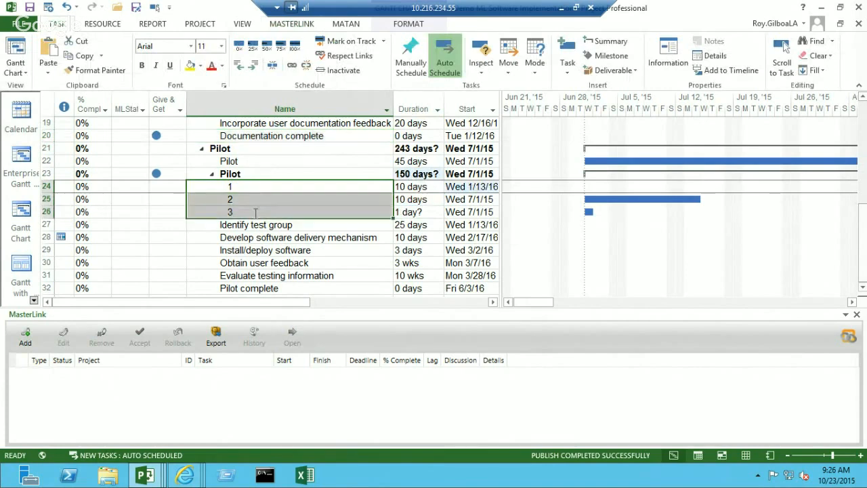
pyautogui.click(292, 67)
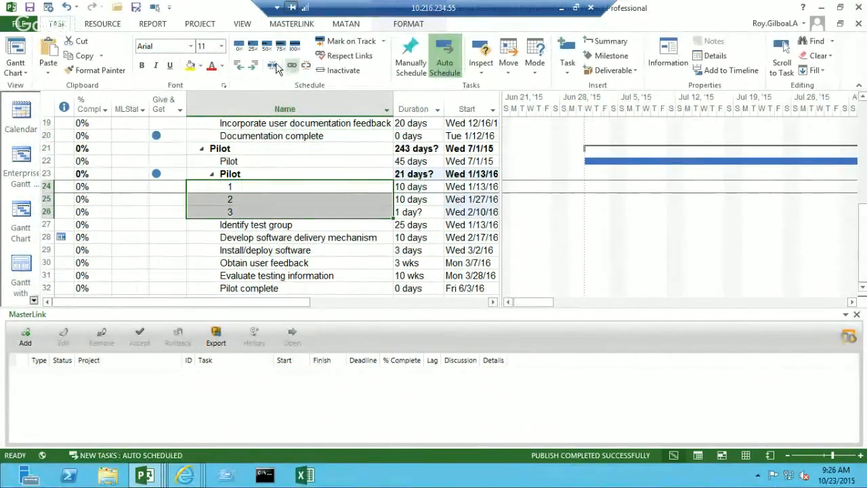
pyautogui.click(413, 212)
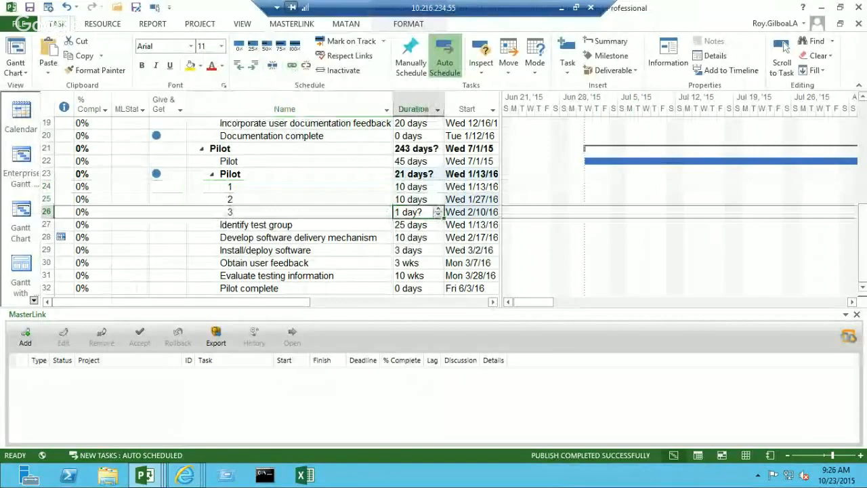
pyautogui.write('5')
pyautogui.press('Return')
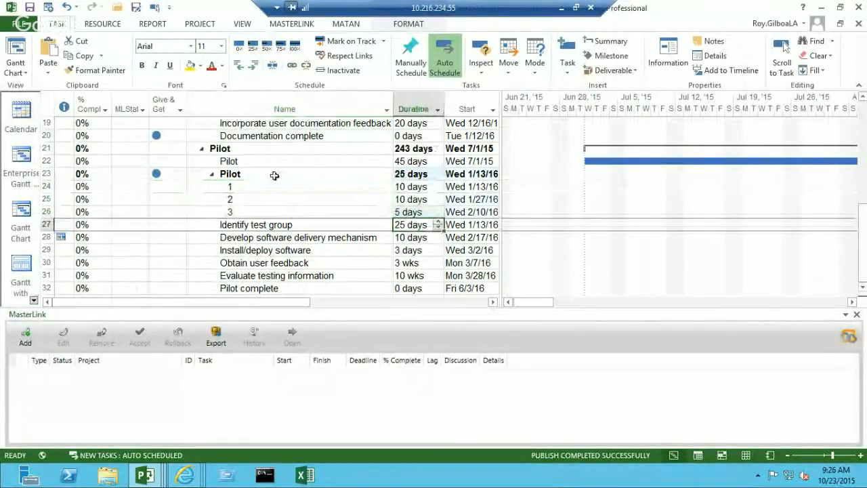
# - Check the exported Pilot summary task's give link to Demo ML Software Plan and publish the implementation project
pyautogui.click(274, 175)
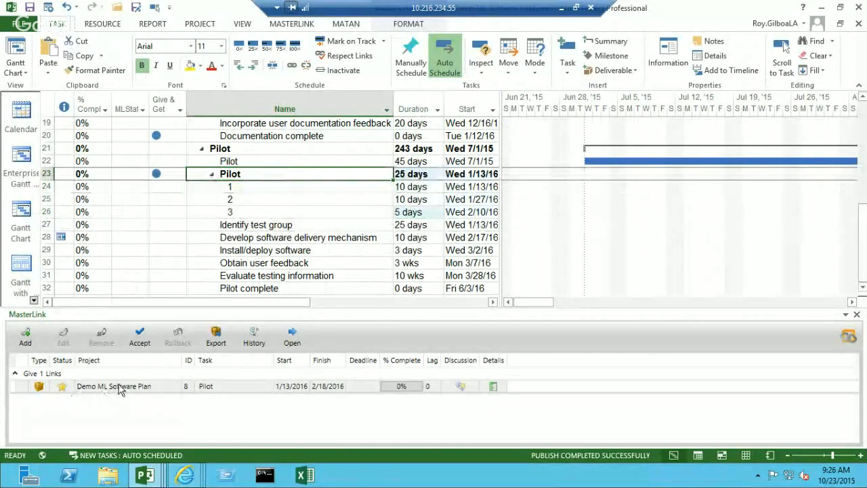
pyautogui.click(122, 387)
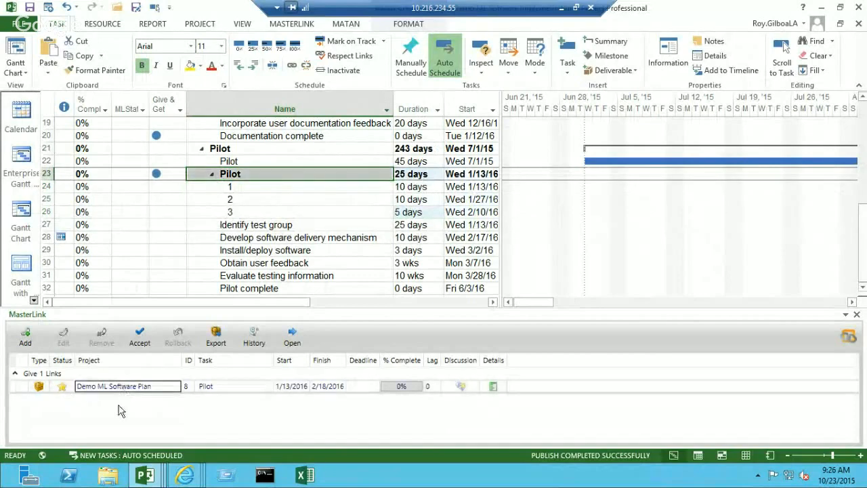
pyautogui.click(140, 336)
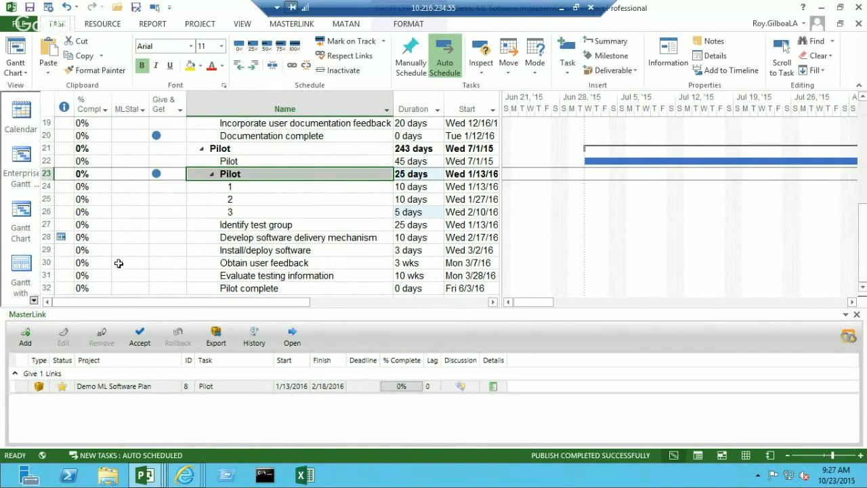
pyautogui.click(46, 7)
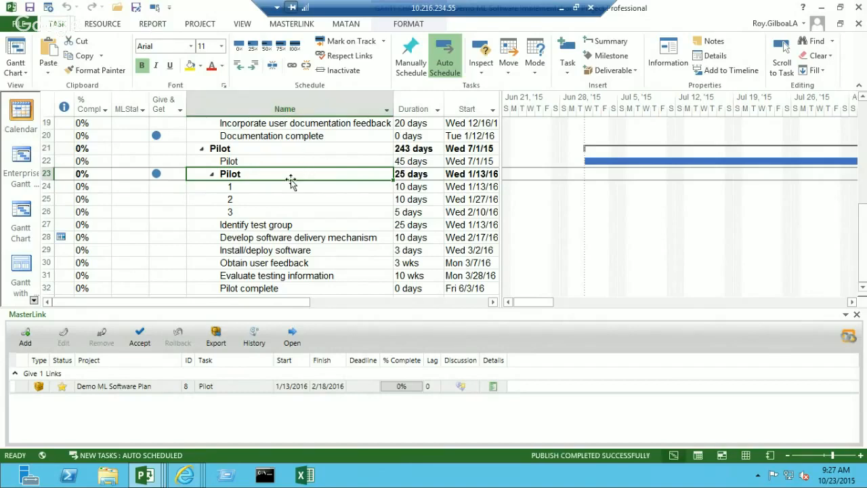
# - Open Demo ML Software Plan through the exported Pilot task's link and refresh its MasterLink relations
pyautogui.click(133, 388)
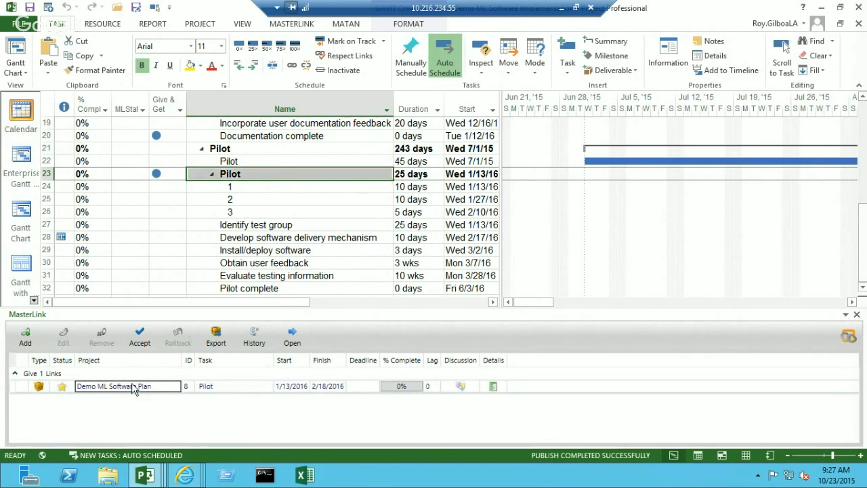
pyautogui.click(294, 338)
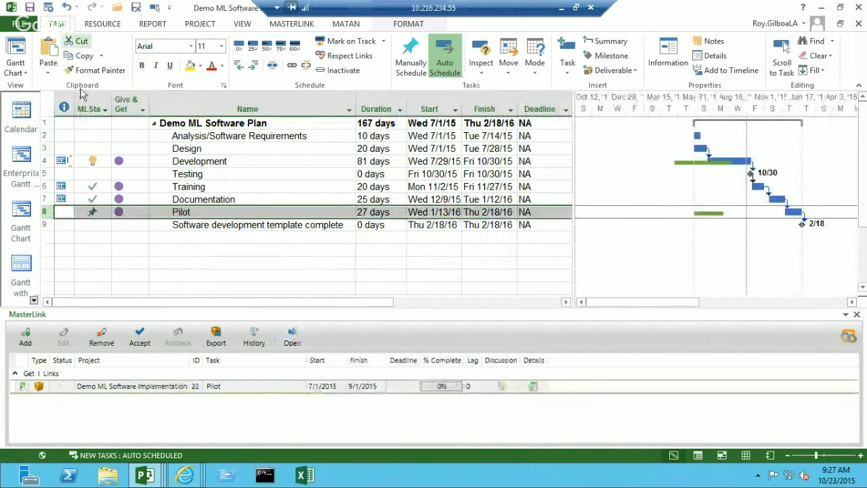
pyautogui.click(291, 24)
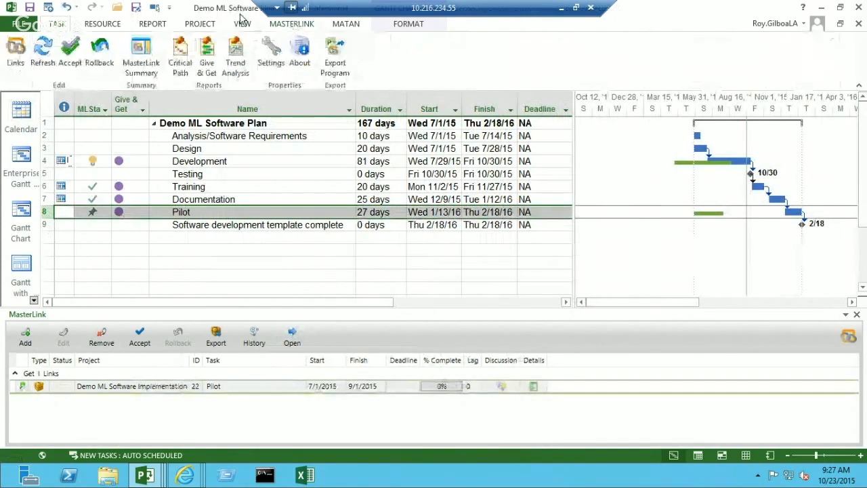
pyautogui.click(55, 62)
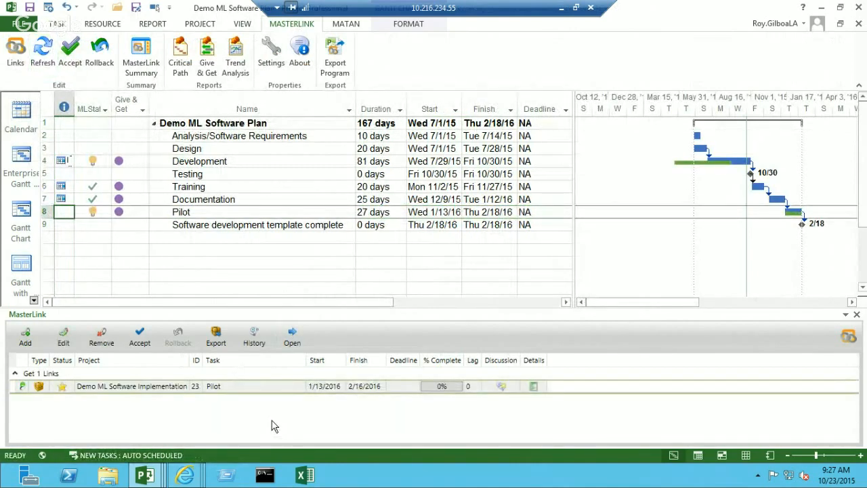
# - Accept the updated link data from Demo ML Software Implementation for the Pilot task in row 8
pyautogui.click(177, 212)
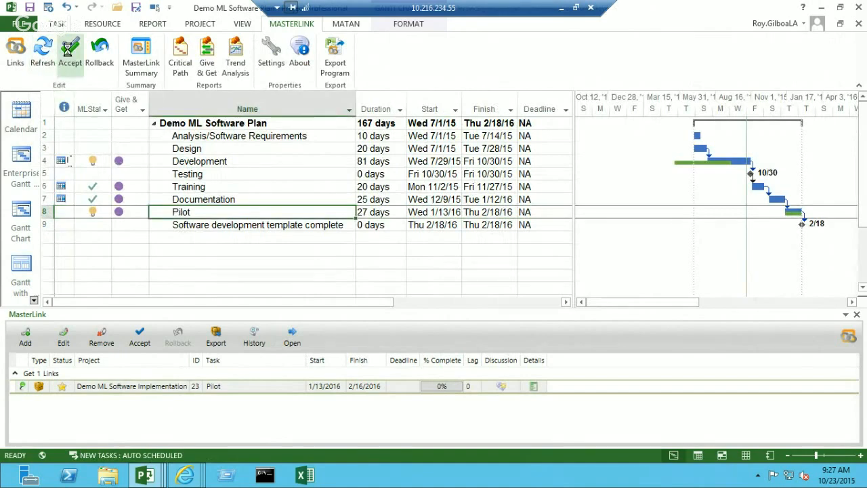
pyautogui.click(69, 54)
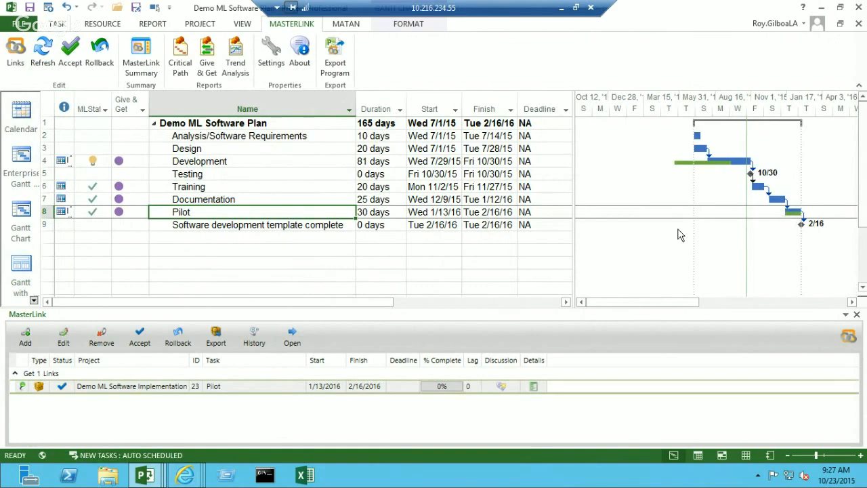
# - Show the Task Form details in a split view and enlarge the task table above it
pyautogui.click(20, 211)
pyautogui.click(57, 26)
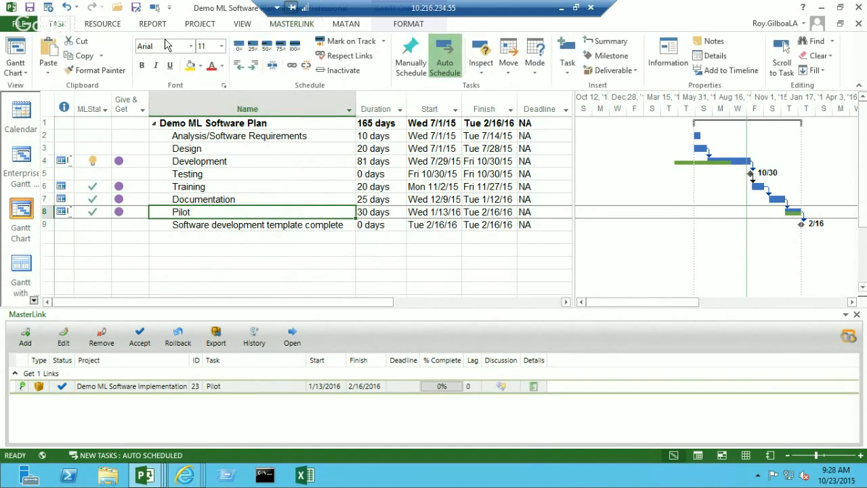
pyautogui.click(241, 25)
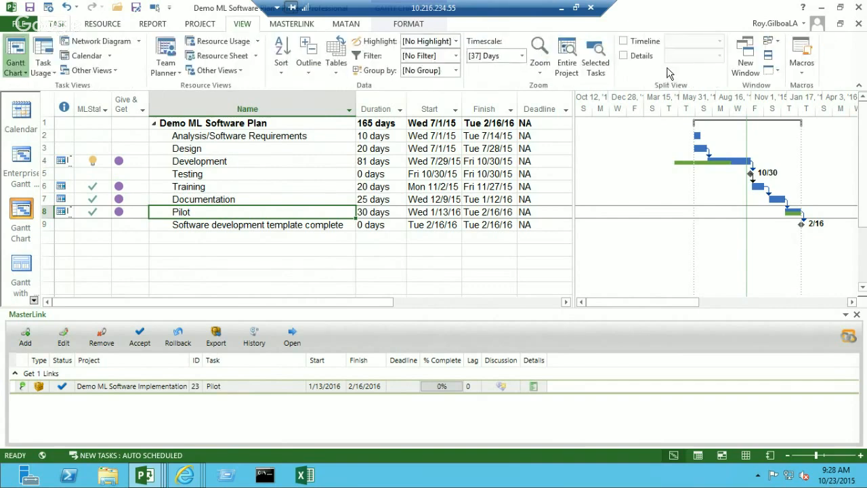
pyautogui.click(629, 56)
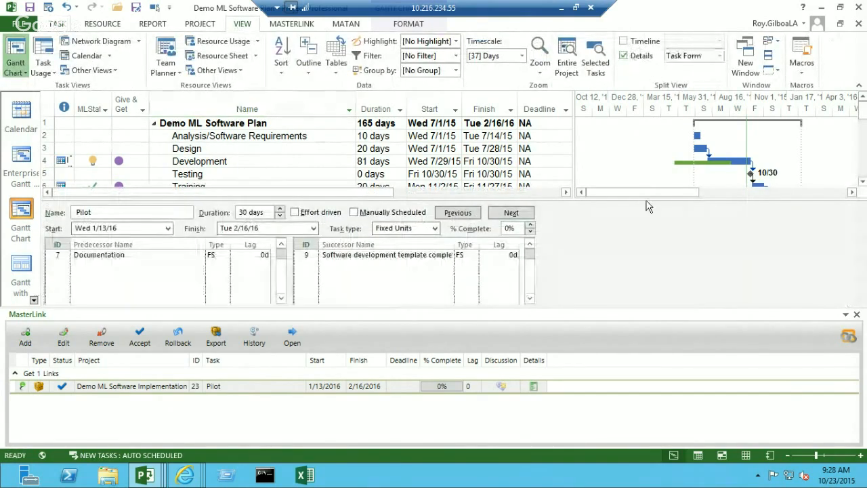
pyautogui.moveTo(644, 197); pyautogui.dragTo(598, 342)
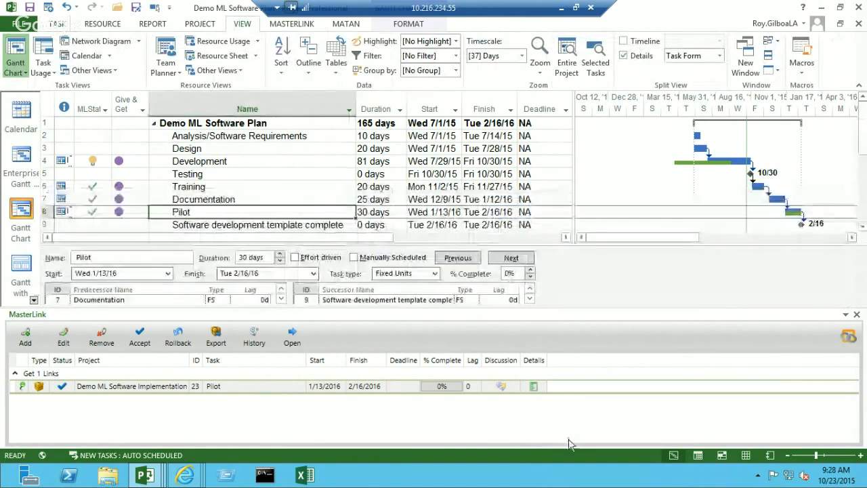
pyautogui.click(627, 294)
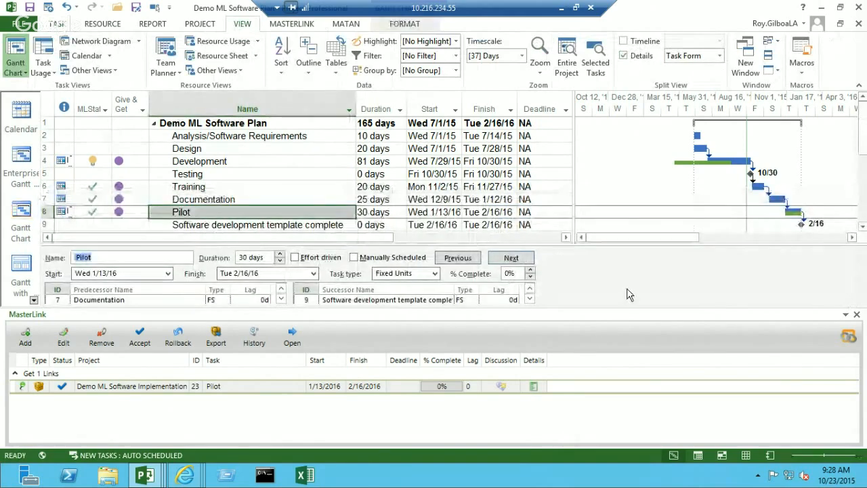
# - Examine the predecessors and successors of the Documentation and Training tasks in the Task Form
pyautogui.click(271, 201)
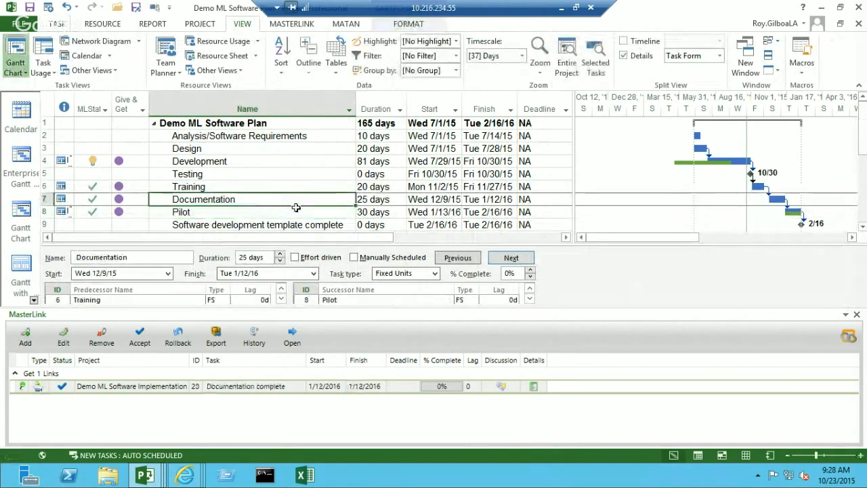
pyautogui.press('Up')
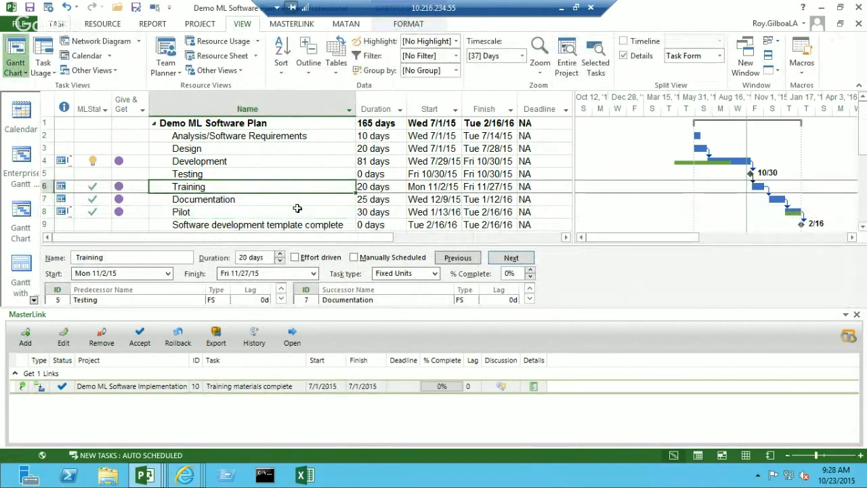
pyautogui.press('Down')
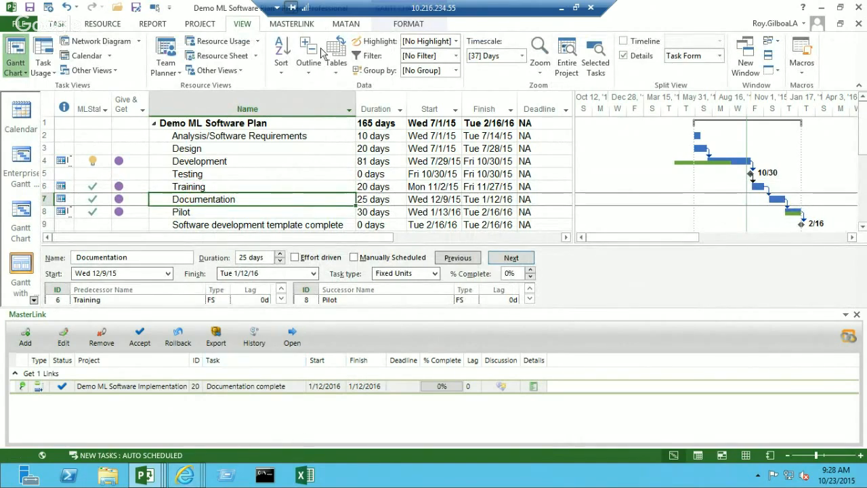
# - Open the MasterLink Summary, expand the changed links and go to the Development task listed there
pyautogui.click(298, 25)
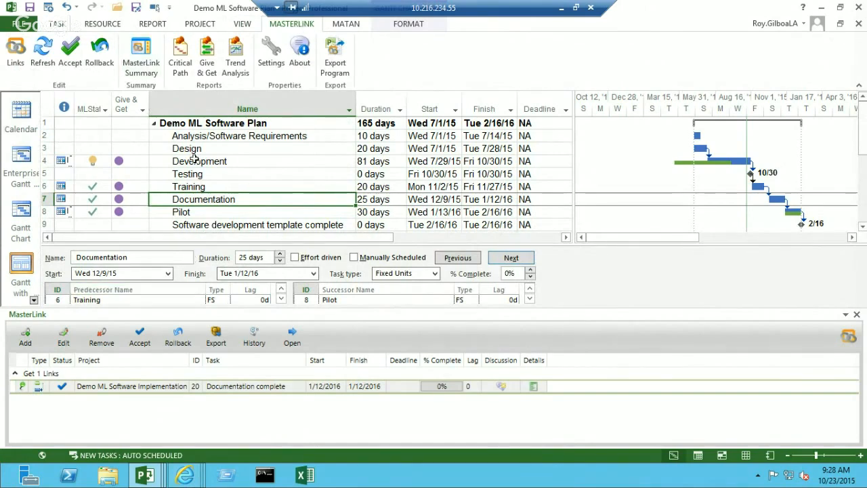
pyautogui.click(140, 65)
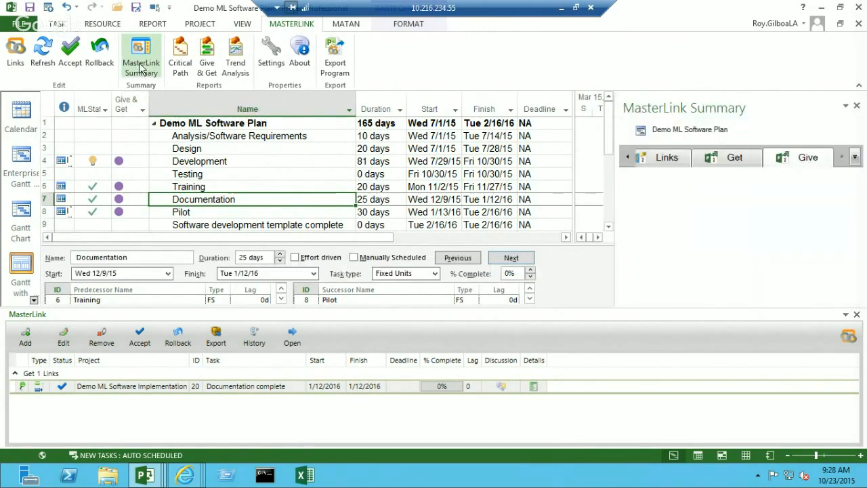
pyautogui.click(670, 158)
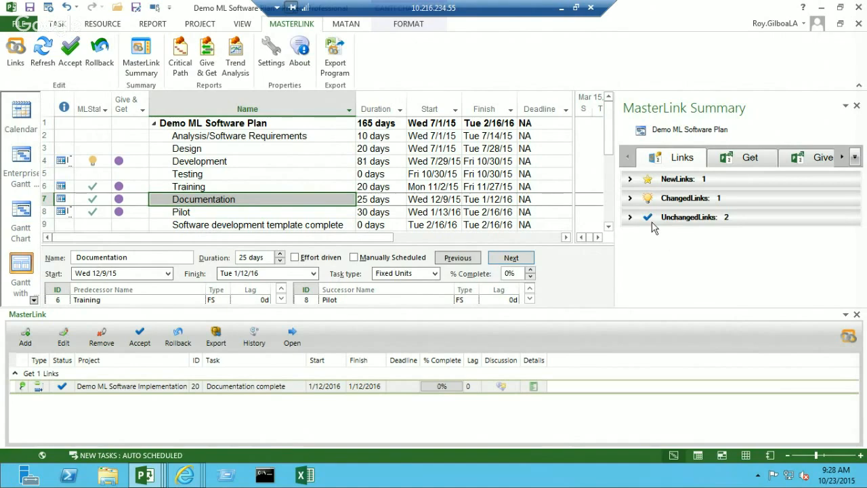
pyautogui.click(630, 199)
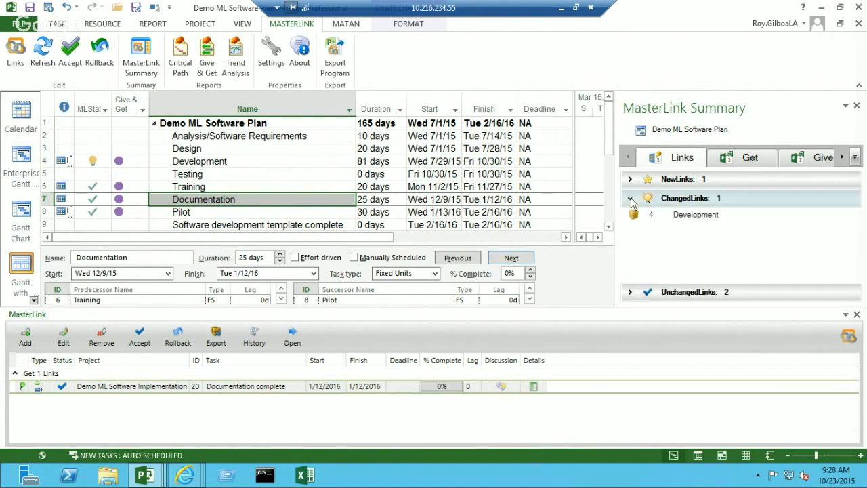
pyautogui.click(690, 218)
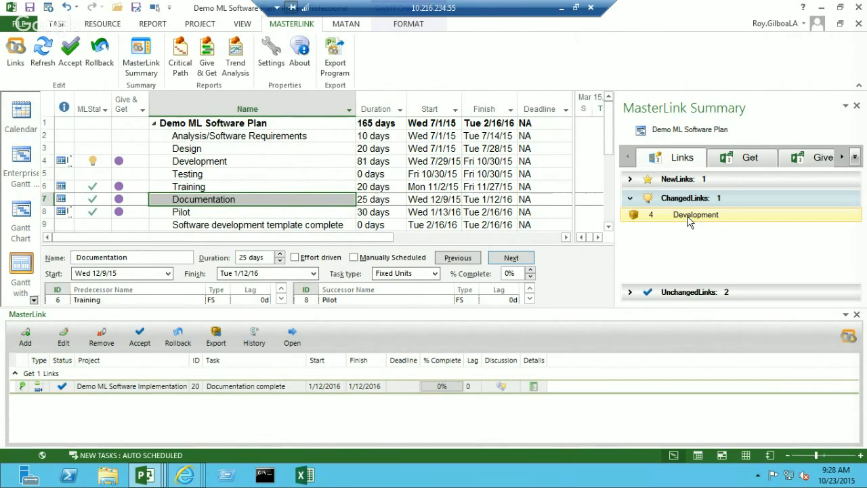
pyautogui.click(683, 217)
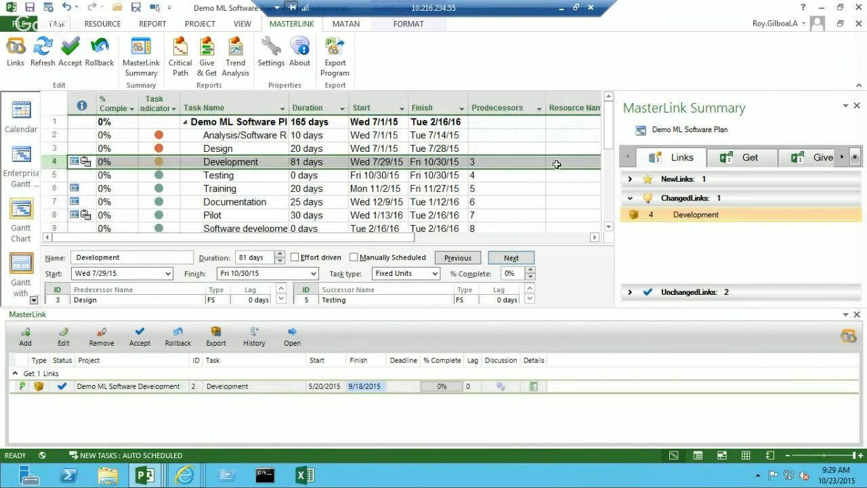
# - Review the projects in the Get and Give summaries, return to the Links summary and close the MasterLink Summary
pyautogui.click(751, 159)
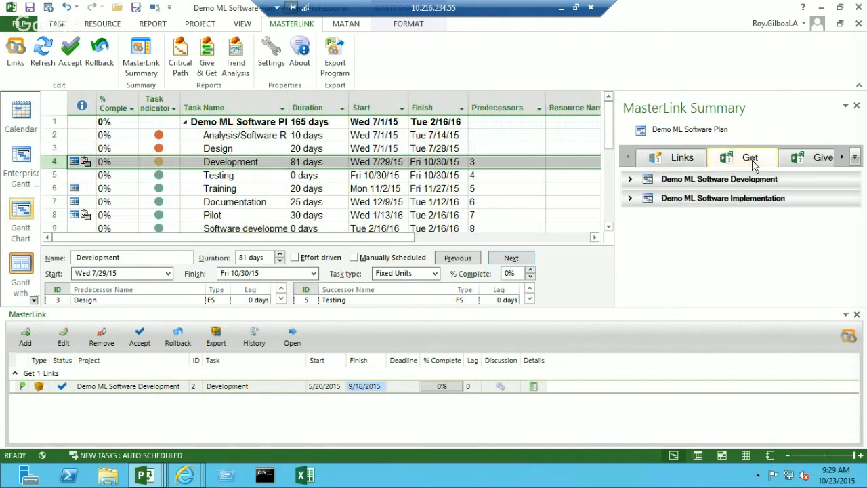
pyautogui.click(809, 157)
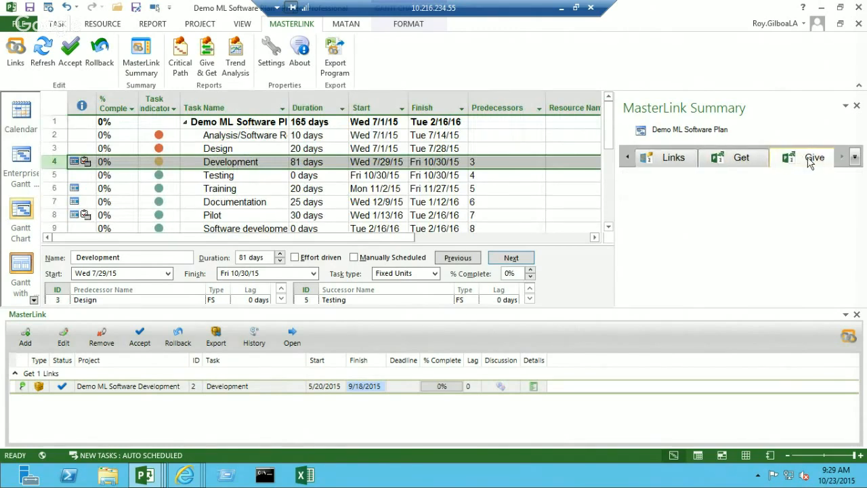
pyautogui.click(734, 167)
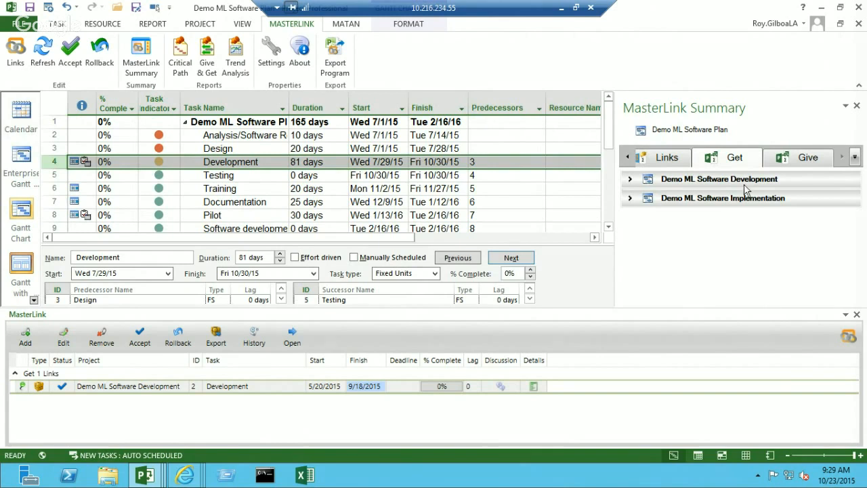
pyautogui.click(855, 158)
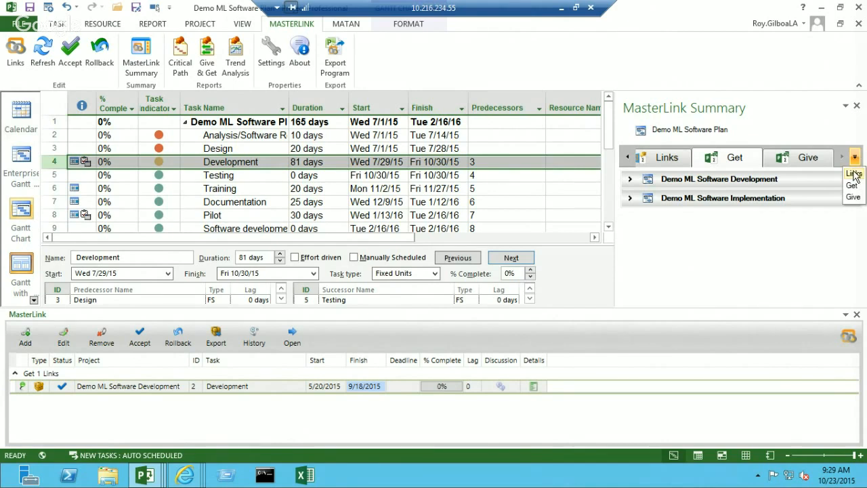
pyautogui.click(854, 173)
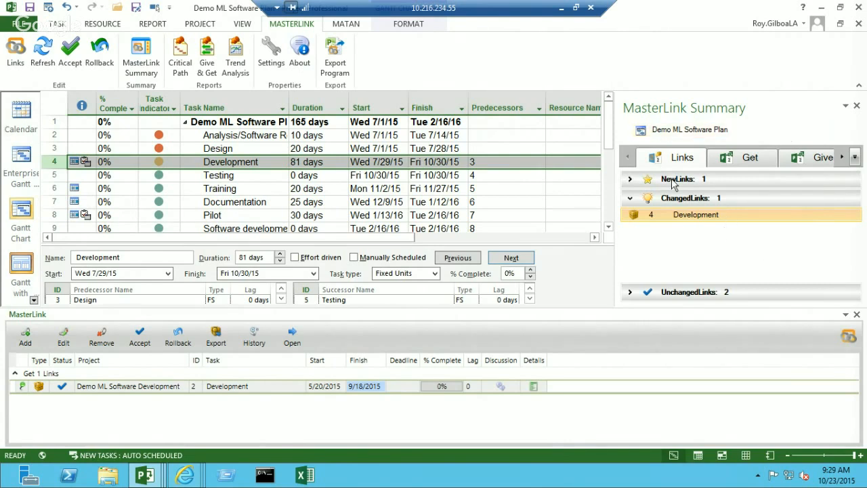
pyautogui.click(857, 109)
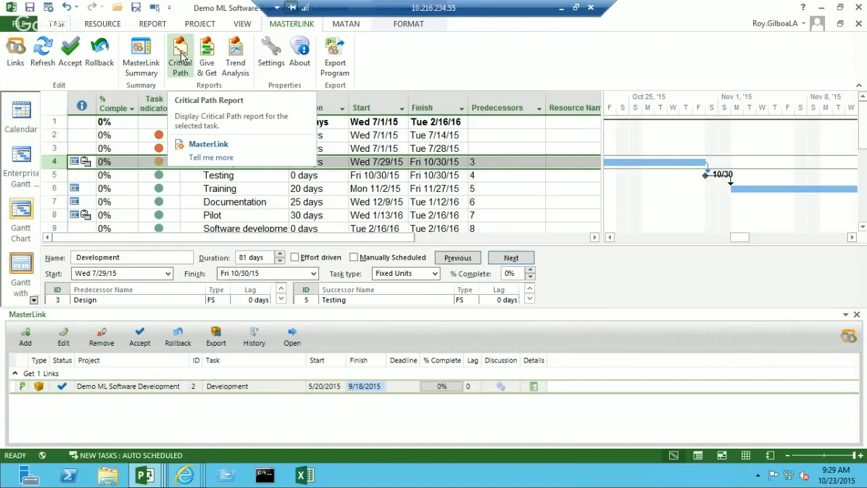
# - Run the Critical Path report for the selected Development task
pyautogui.click(182, 60)
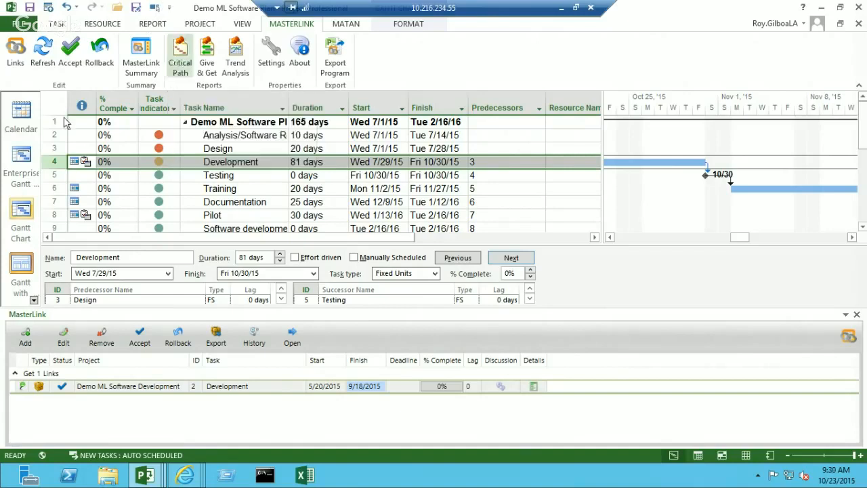